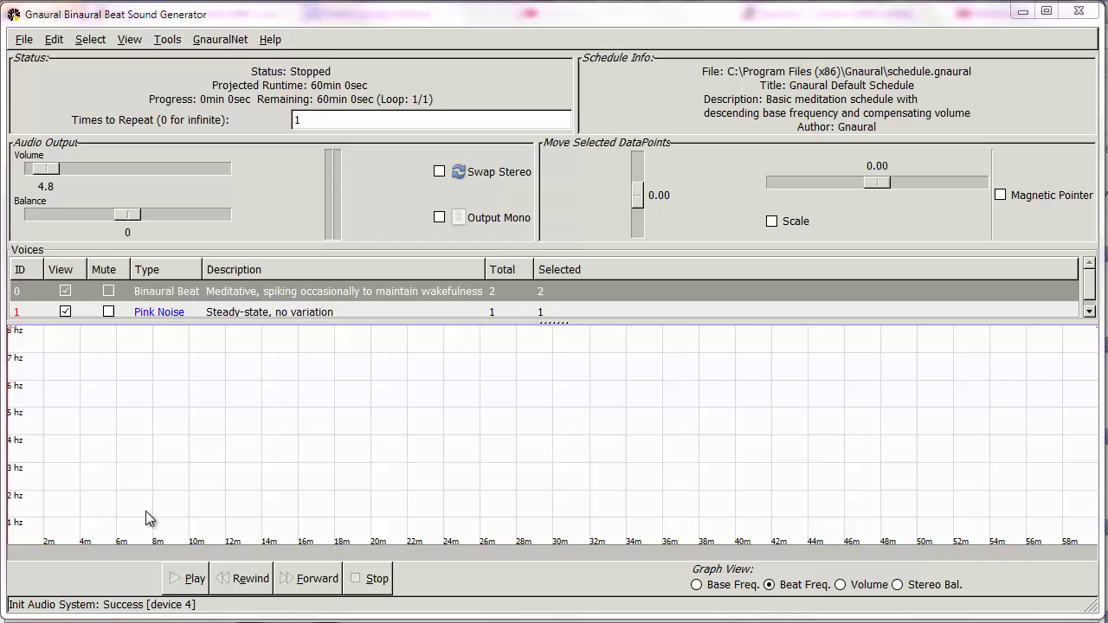
Step: Preview the schedule briefly, then truncate it to end at 1800 seconds (30 minutes)
{"action": "left_click", "coordinate": [188, 580]}
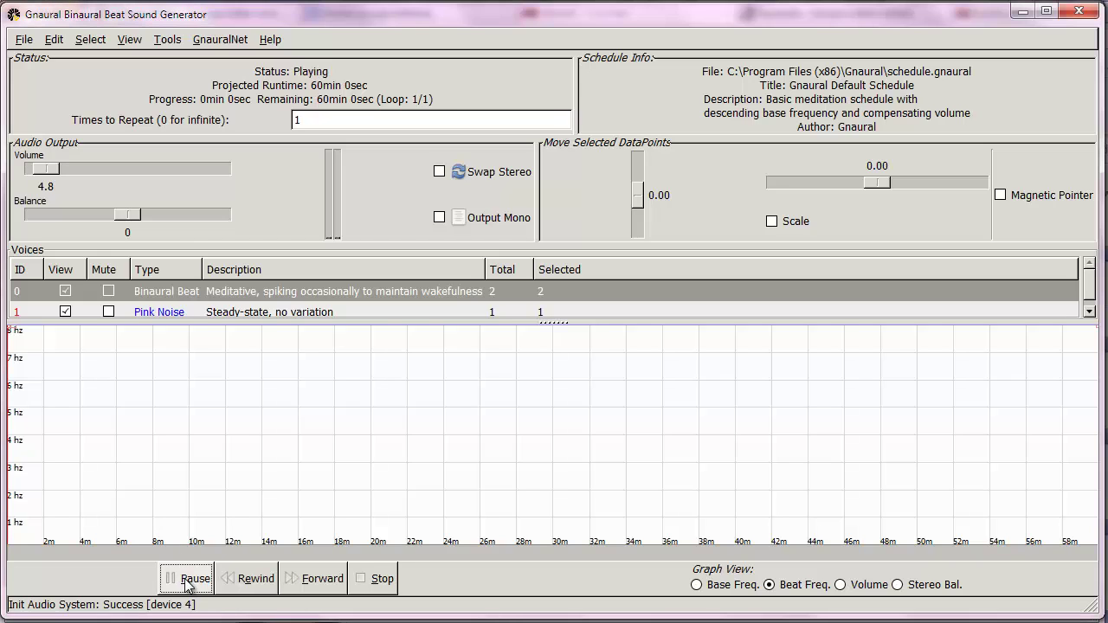
{"action": "left_click", "coordinate": [381, 579]}
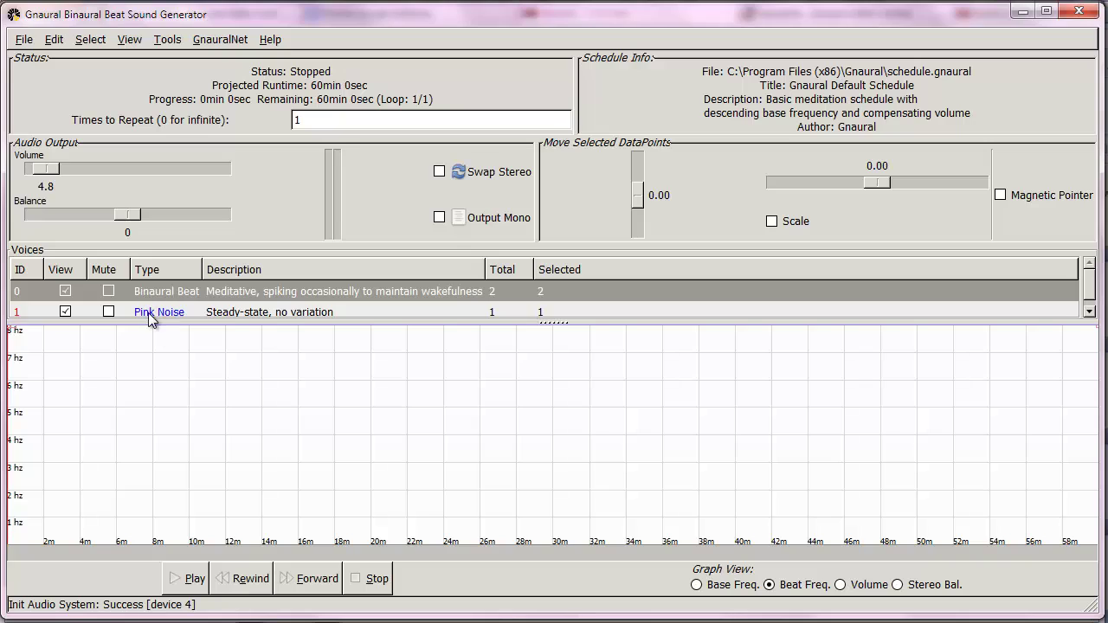
{"action": "left_click", "coordinate": [168, 39]}
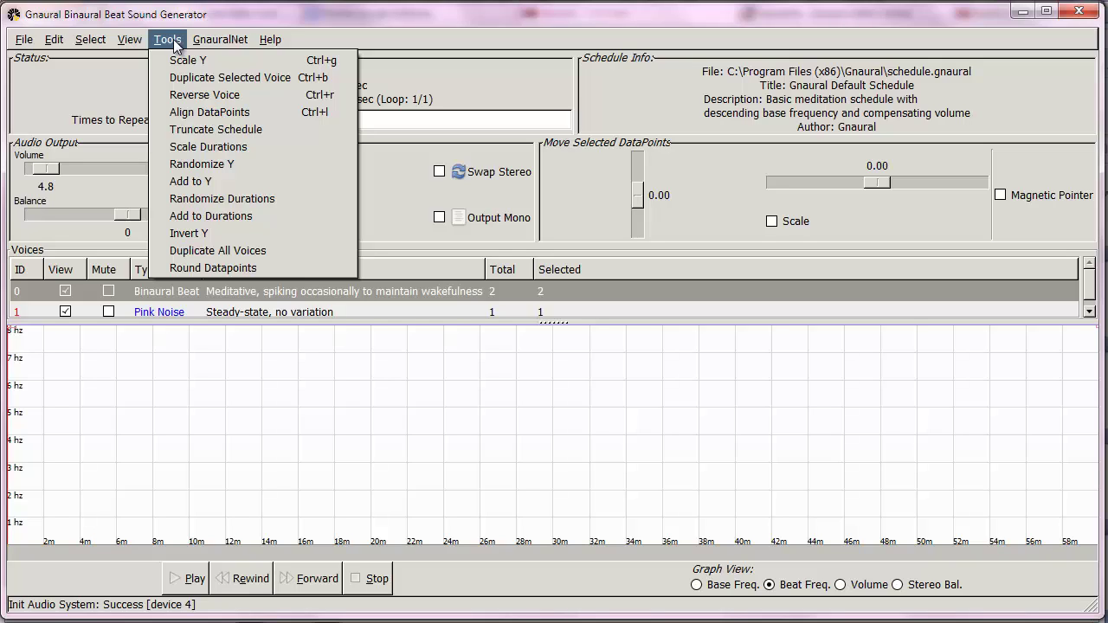
{"action": "left_click", "coordinate": [189, 136]}
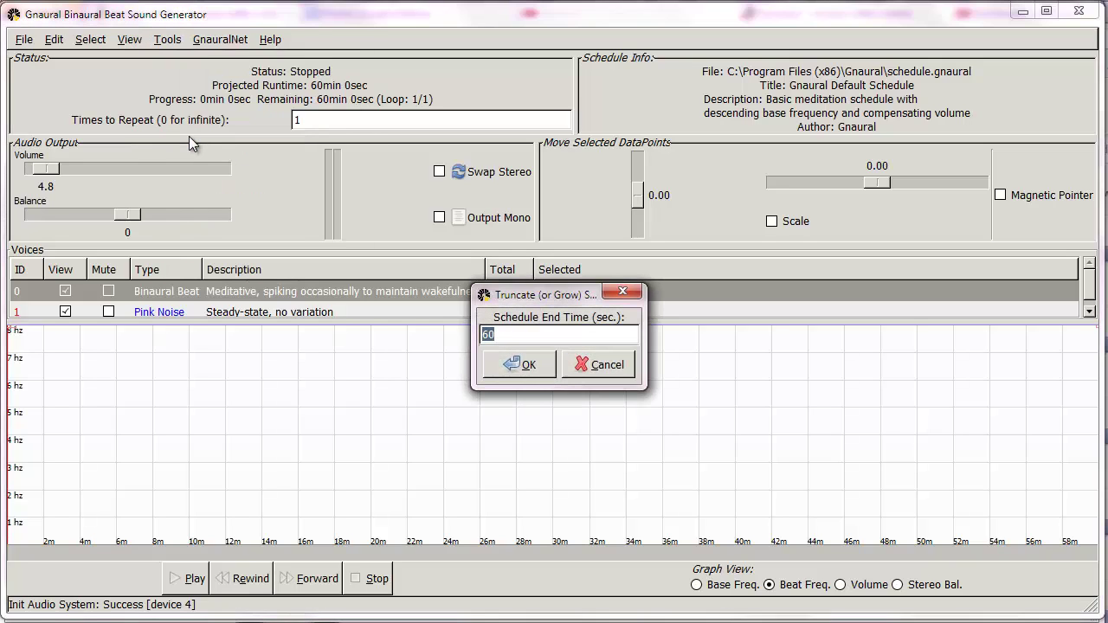
{"action": "type", "text": "1800"}
{"action": "left_click", "coordinate": [497, 360]}
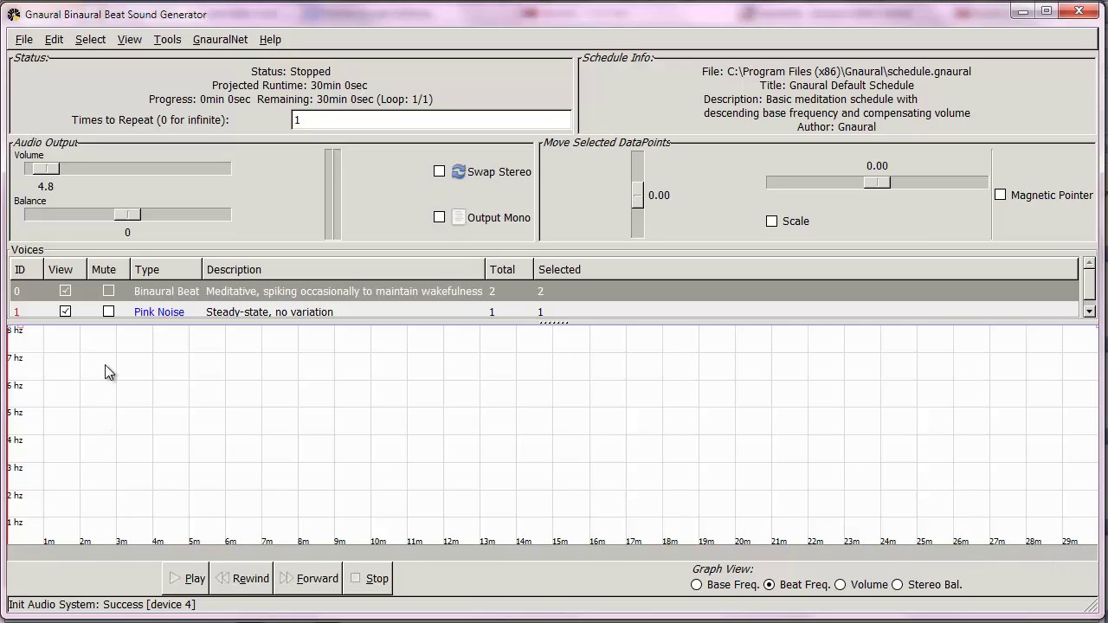
Step: Delete the Pink Noise voice and select the remaining Binaural Beat voice
{"action": "left_click", "coordinate": [160, 312]}
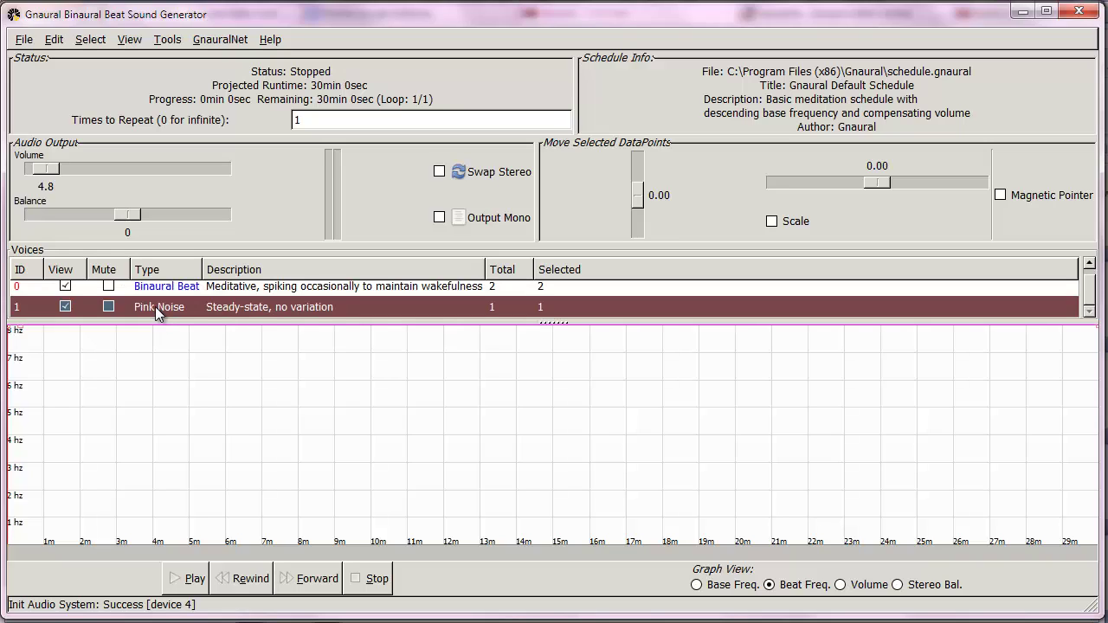
{"action": "left_click", "coordinate": [54, 40]}
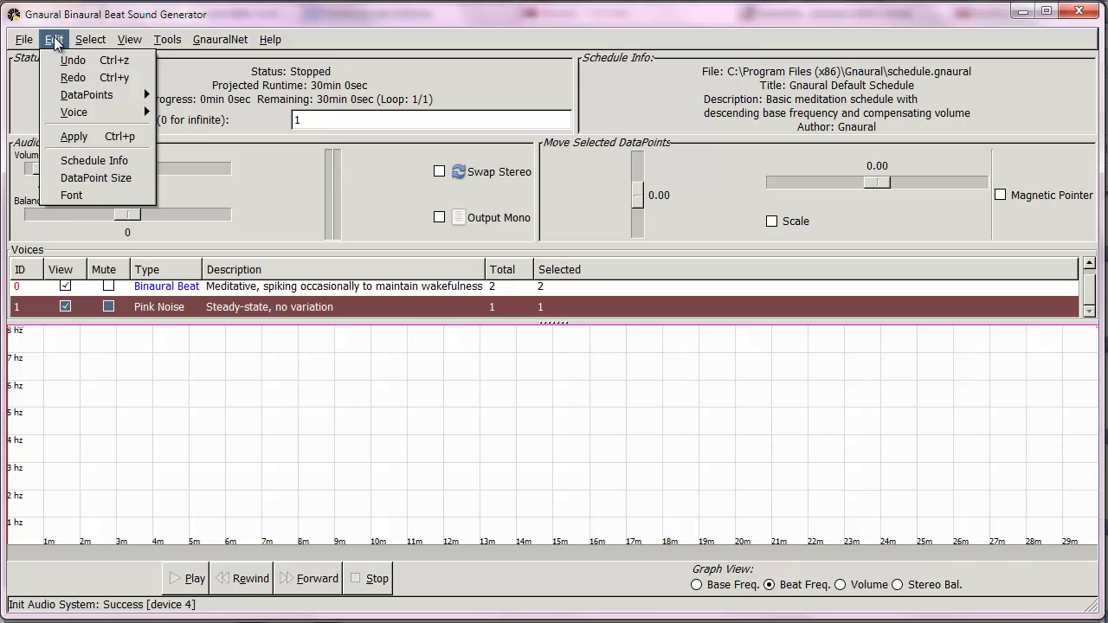
{"action": "mouse_move", "coordinate": [74, 111]}
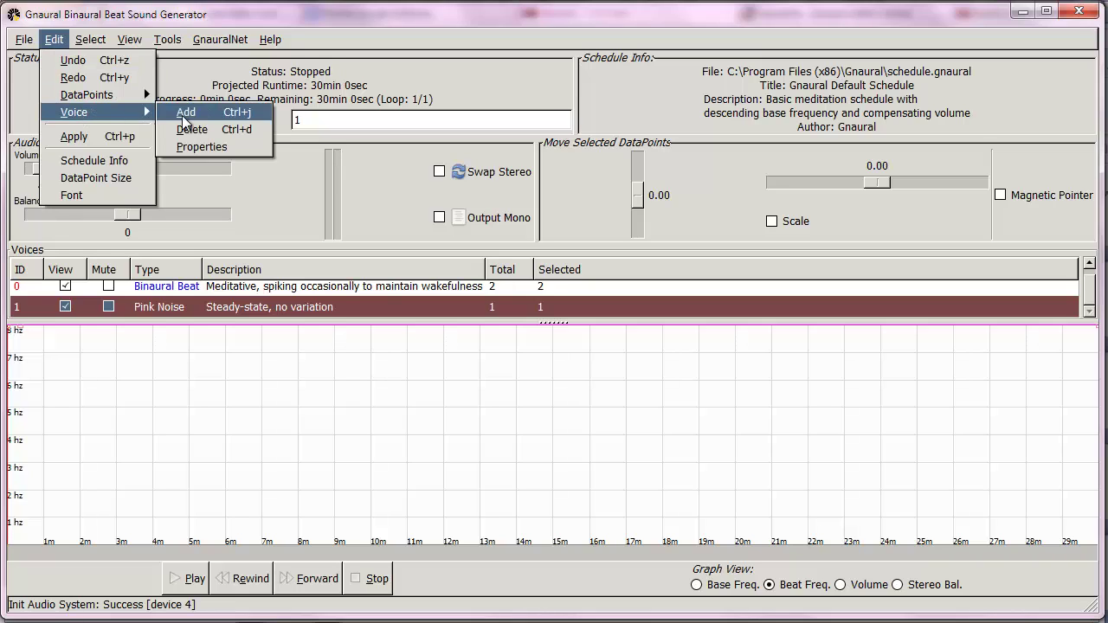
{"action": "left_click", "coordinate": [191, 123]}
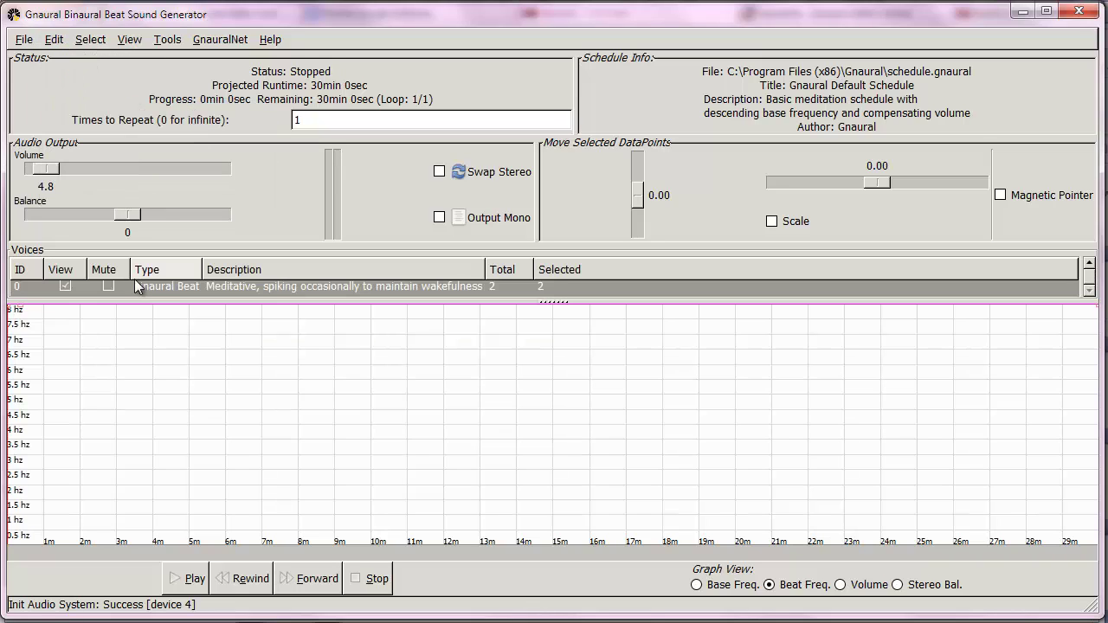
{"action": "left_click", "coordinate": [147, 291]}
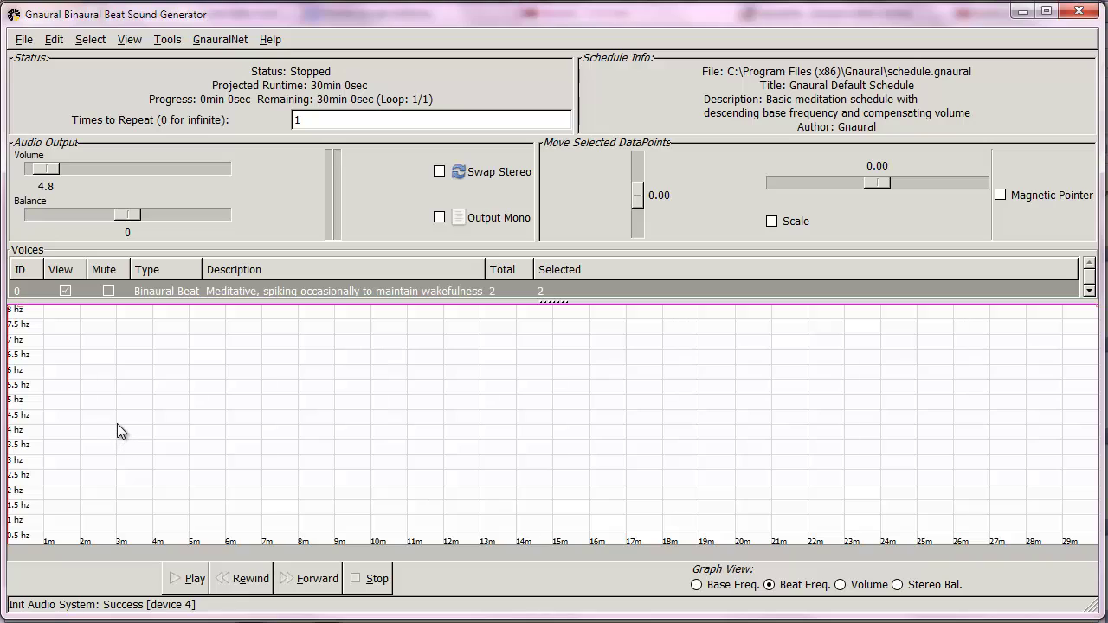
Step: Add alternating beat-frequency points from 3m to 18m, peaking near 5.5 Hz and dipping near 4.5 Hz
{"action": "left_click", "coordinate": [117, 423]}
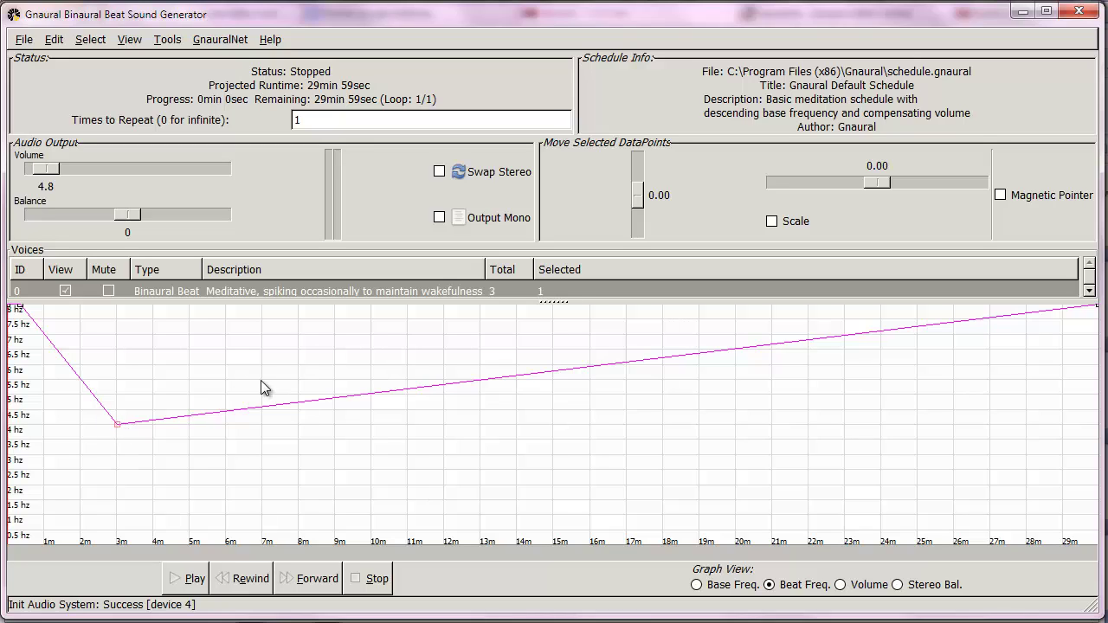
{"action": "double_click", "coordinate": [213, 381]}
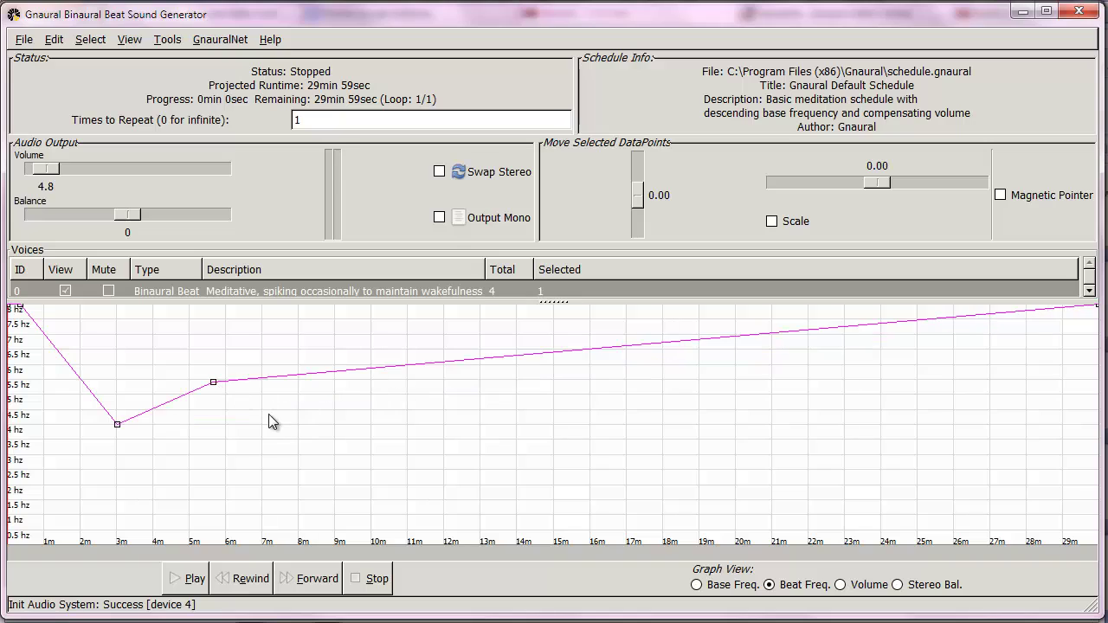
{"action": "double_click", "coordinate": [268, 413]}
{"action": "double_click", "coordinate": [360, 385]}
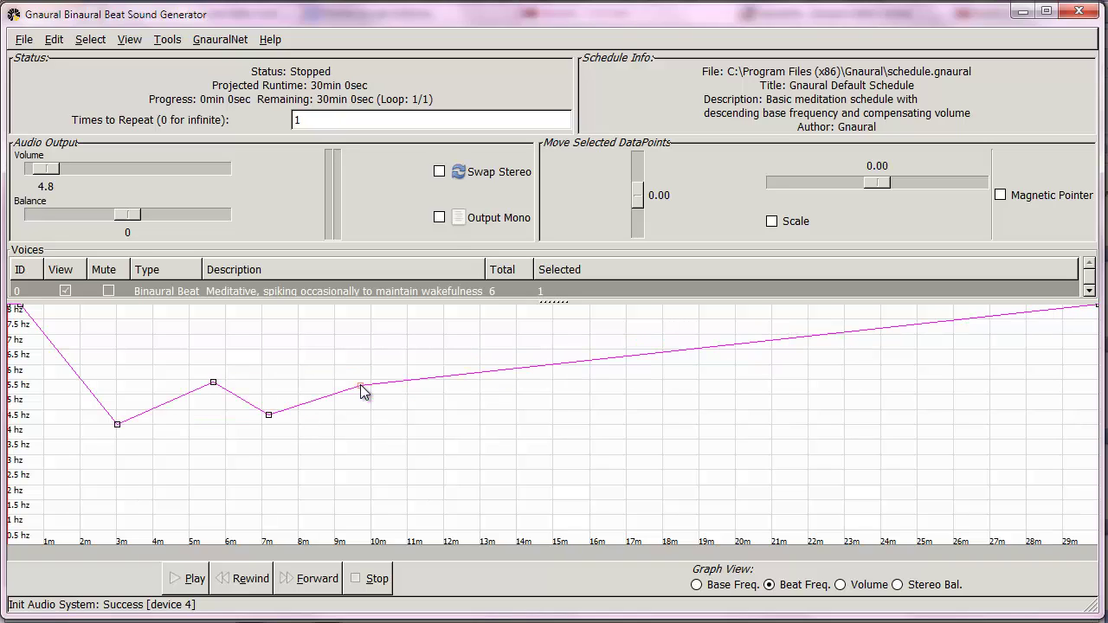
{"action": "double_click", "coordinate": [416, 413]}
{"action": "double_click", "coordinate": [492, 384]}
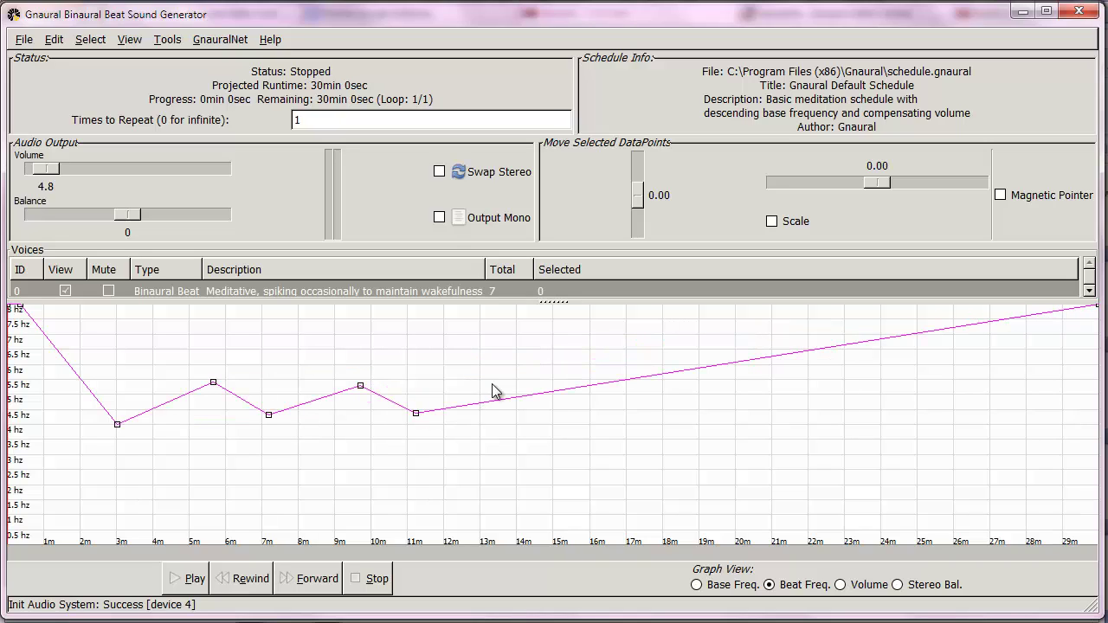
{"action": "double_click", "coordinate": [548, 412]}
{"action": "double_click", "coordinate": [612, 382]}
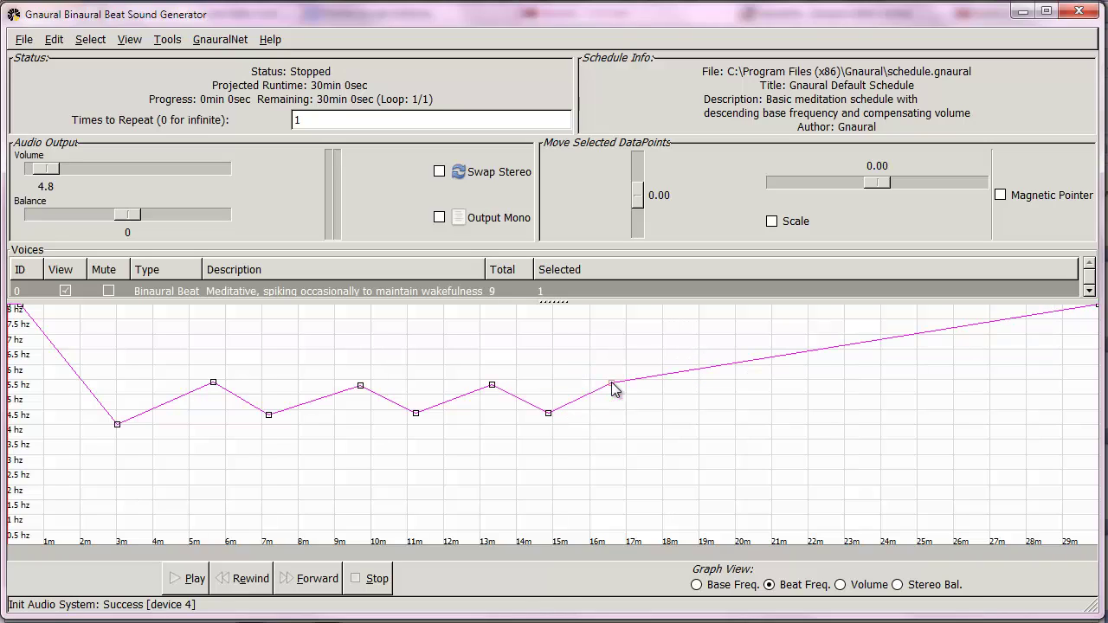
{"action": "double_click", "coordinate": [677, 411]}
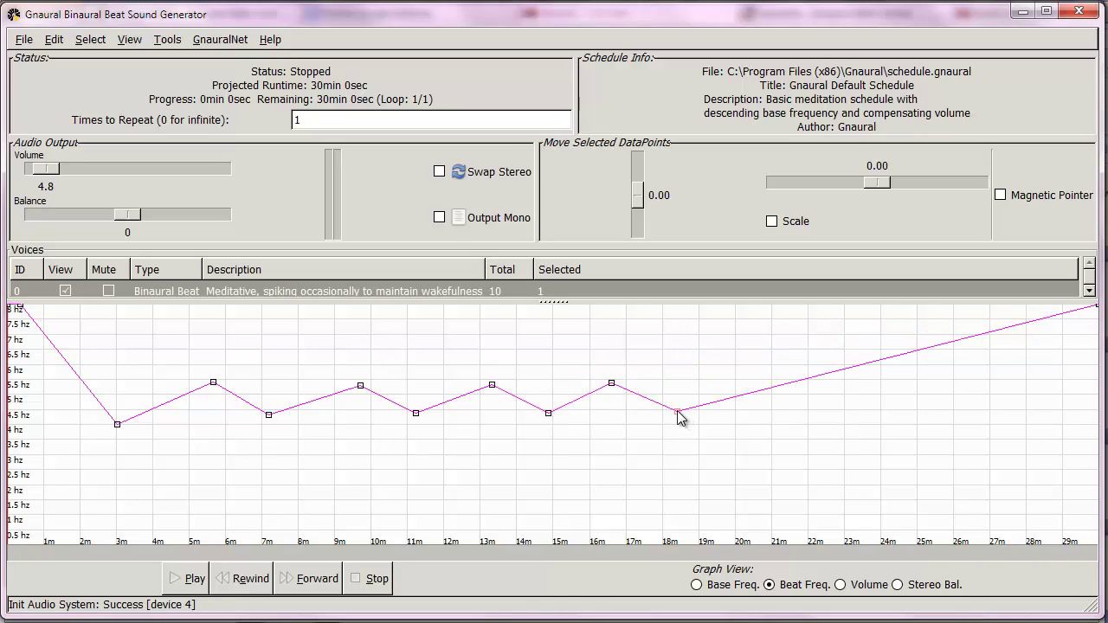
Step: Continue the zigzag with peaks and dips from 19.5m to about 29m, shifting the last dip earlier
{"action": "double_click", "coordinate": [729, 379]}
{"action": "double_click", "coordinate": [792, 408]}
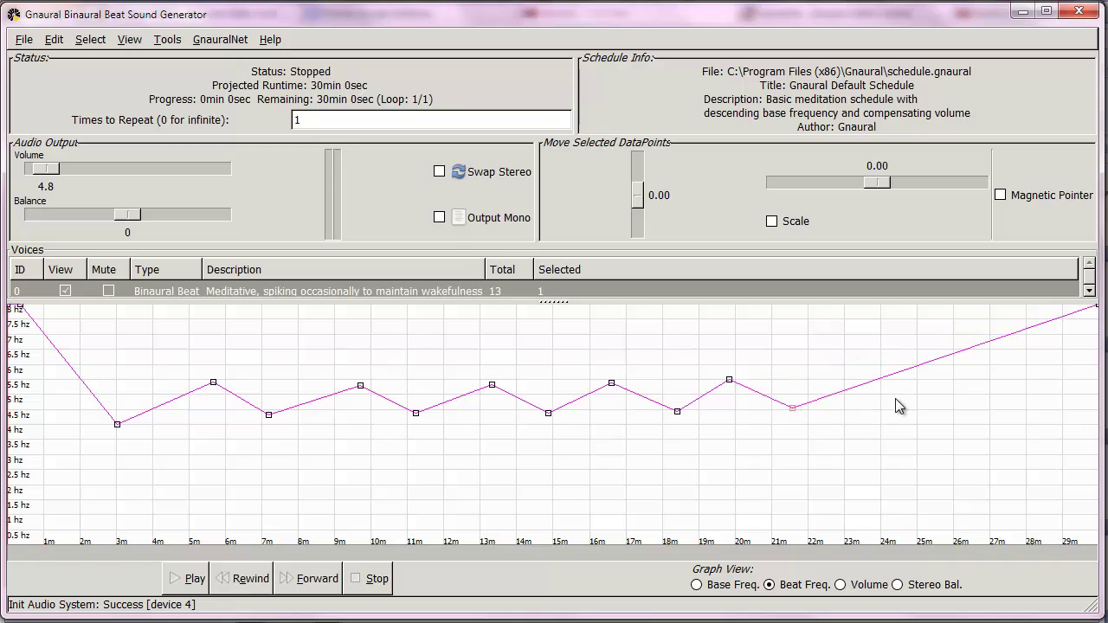
{"action": "double_click", "coordinate": [902, 405]}
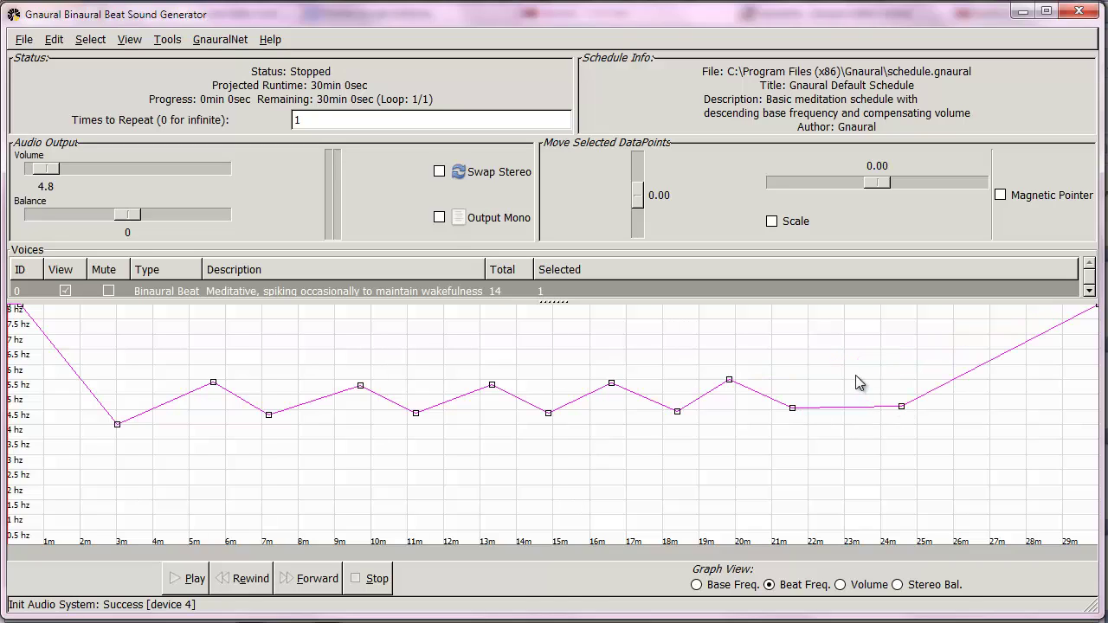
{"action": "double_click", "coordinate": [855, 376]}
{"action": "double_click", "coordinate": [980, 404]}
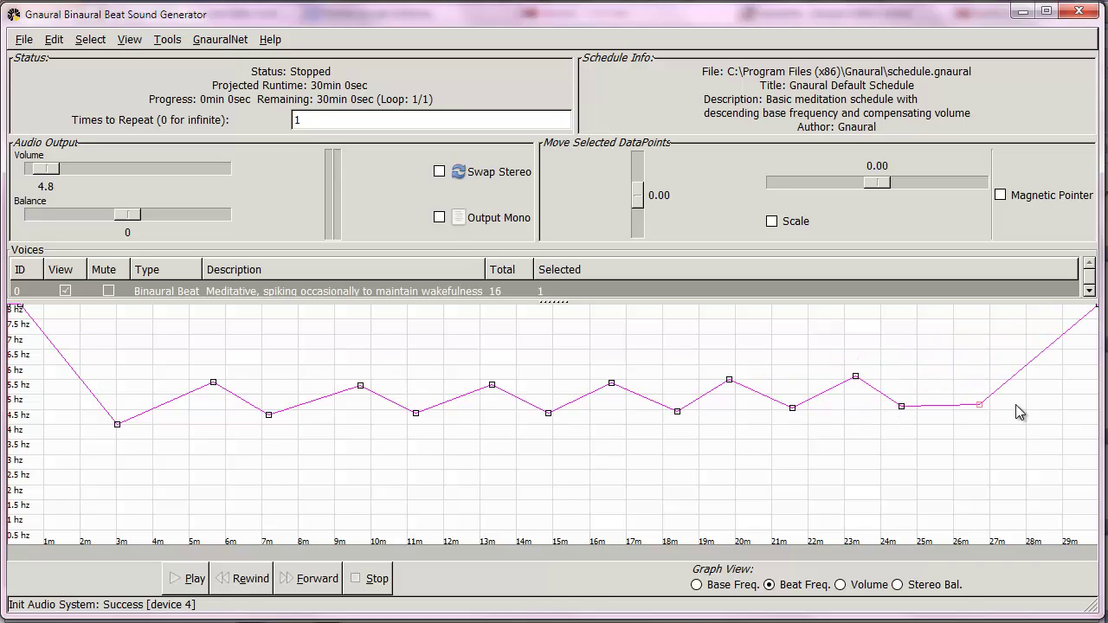
{"action": "double_click", "coordinate": [944, 375]}
{"action": "double_click", "coordinate": [1054, 402]}
{"action": "double_click", "coordinate": [1027, 376]}
{"action": "left_click_drag", "start_coordinate": [1054, 403], "coordinate": [968, 408]}
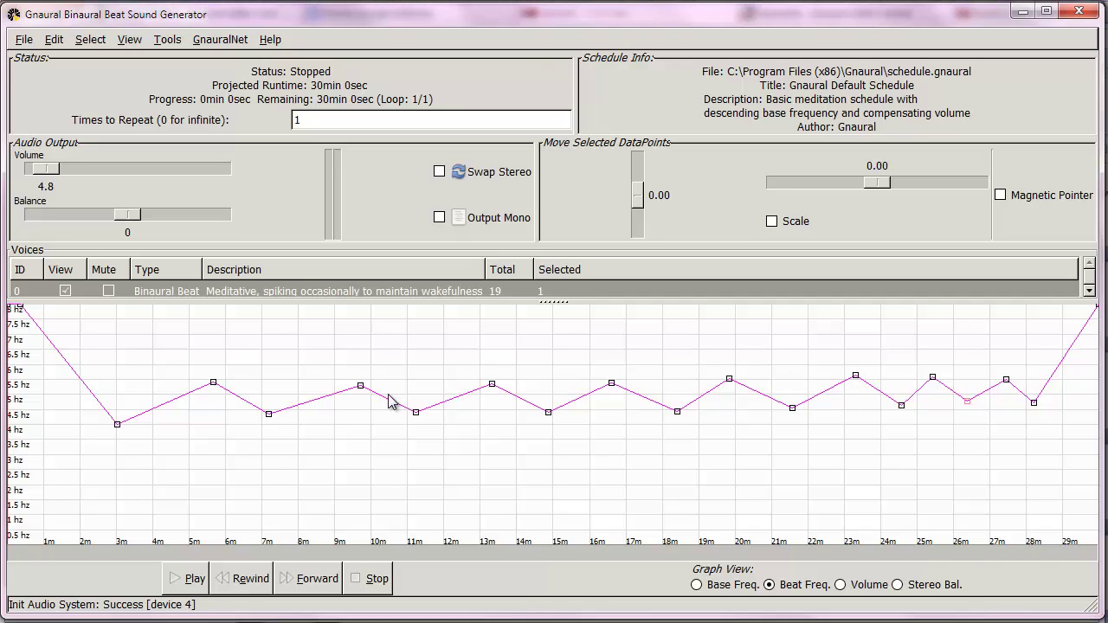
Step: Duplicate the Binaural Beat voice, widen the voice list to show both rows, and reselect voice 0
{"action": "left_click", "coordinate": [277, 291]}
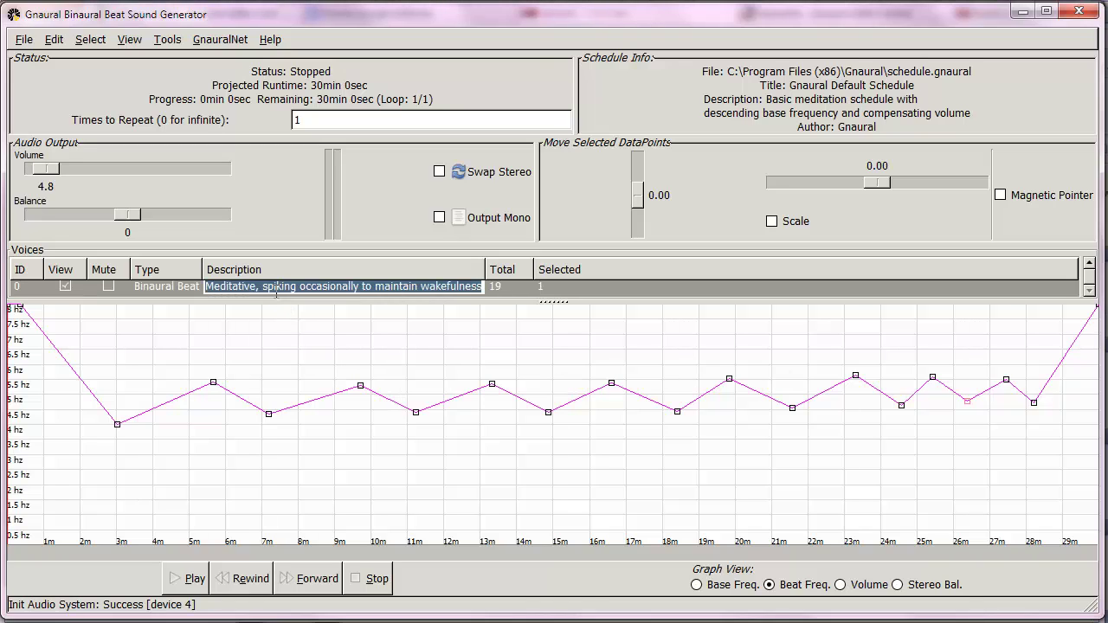
{"action": "left_click", "coordinate": [189, 293]}
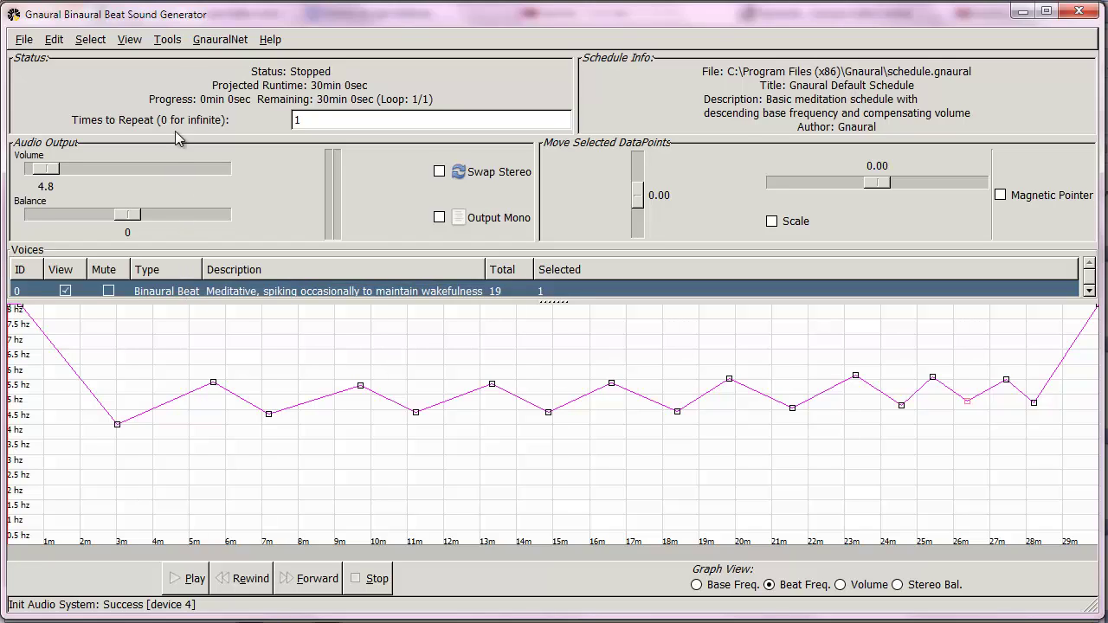
{"action": "left_click", "coordinate": [167, 39]}
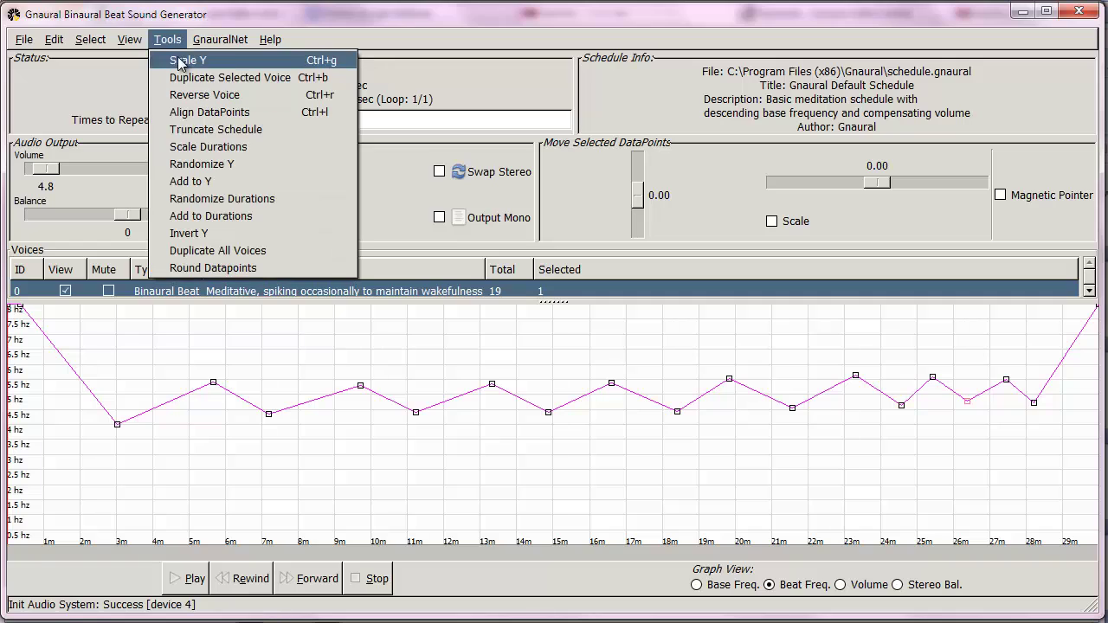
{"action": "left_click", "coordinate": [182, 77]}
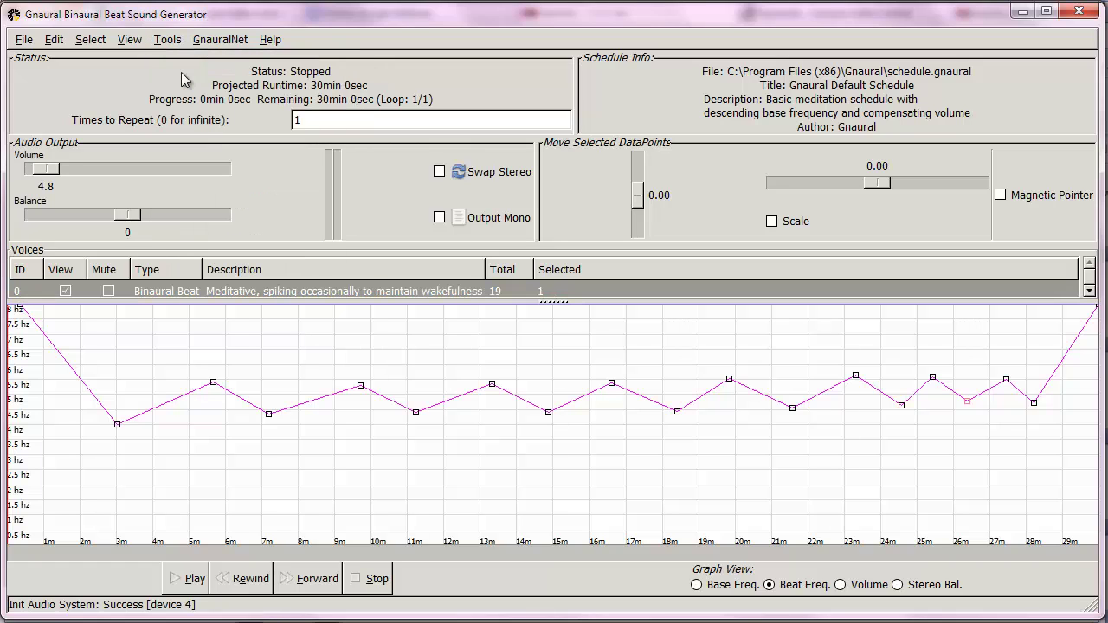
{"action": "left_click_drag", "start_coordinate": [546, 301], "coordinate": [546, 341]}
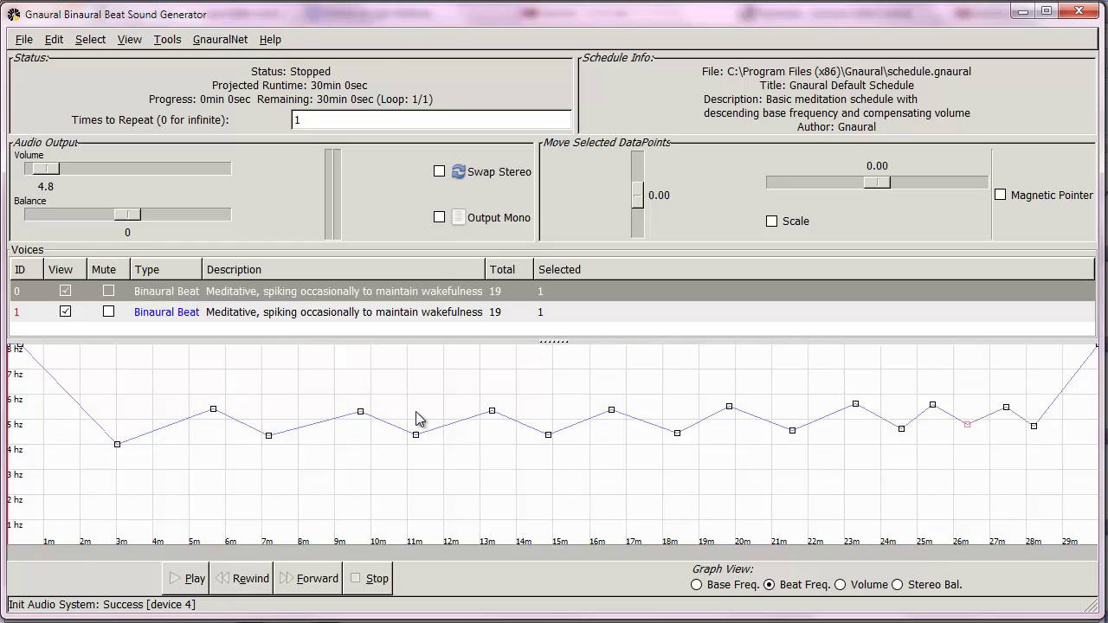
{"action": "left_click", "coordinate": [247, 294]}
{"action": "left_click", "coordinate": [152, 299]}
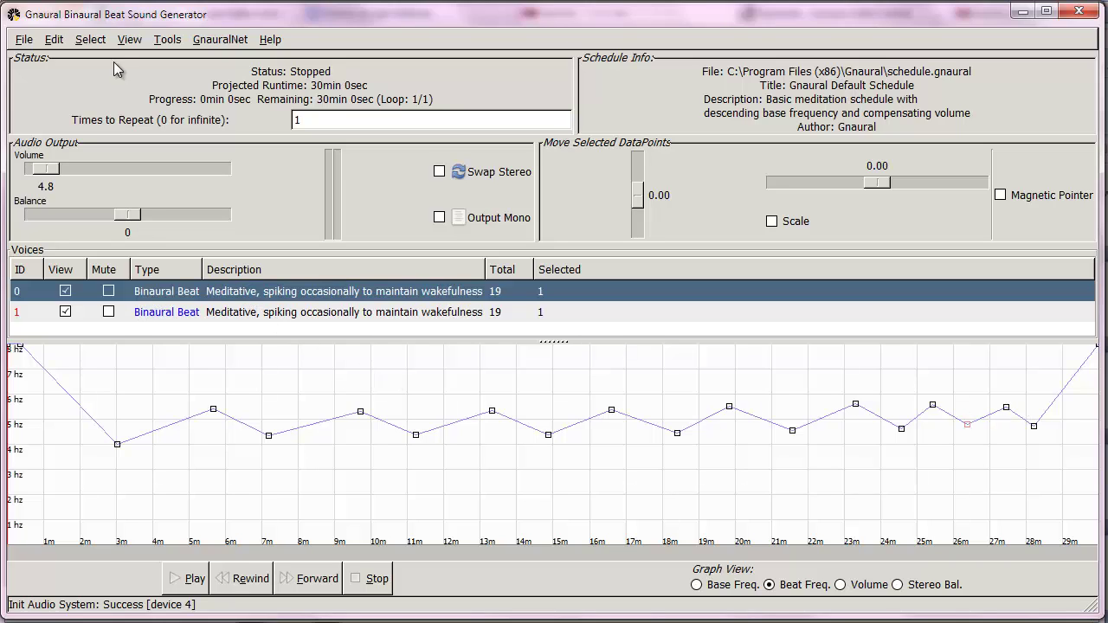
Step: Set voice 0's type to Isochronic Pulses in its voice properties
{"action": "left_click", "coordinate": [54, 41]}
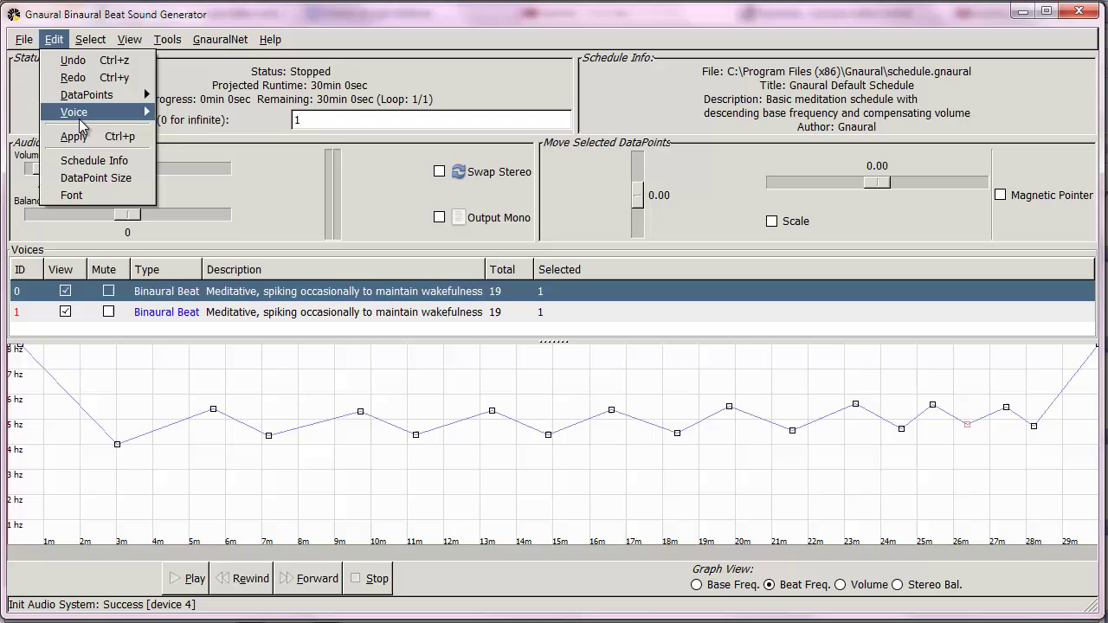
{"action": "mouse_move", "coordinate": [82, 115]}
{"action": "left_click", "coordinate": [179, 147]}
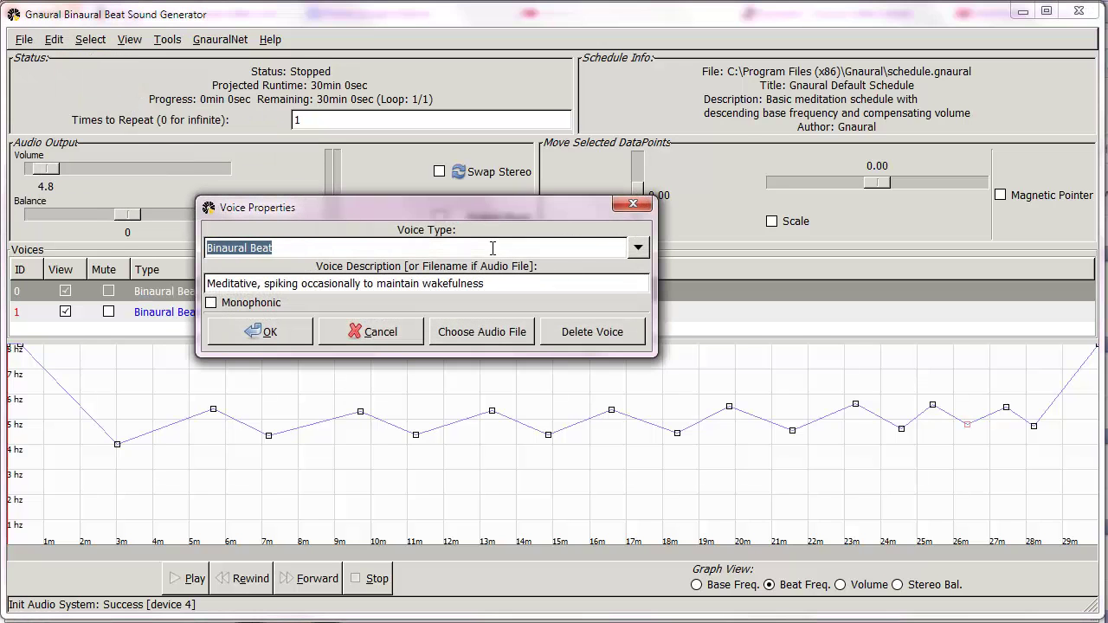
{"action": "left_click", "coordinate": [637, 250]}
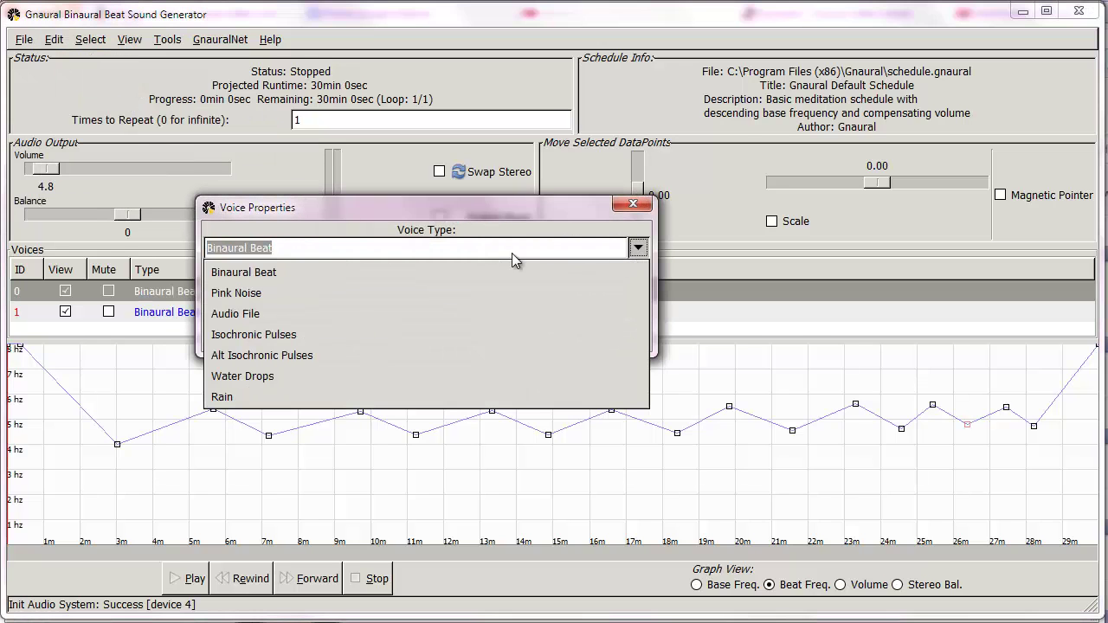
{"action": "left_click", "coordinate": [355, 332]}
{"action": "left_click", "coordinate": [264, 334]}
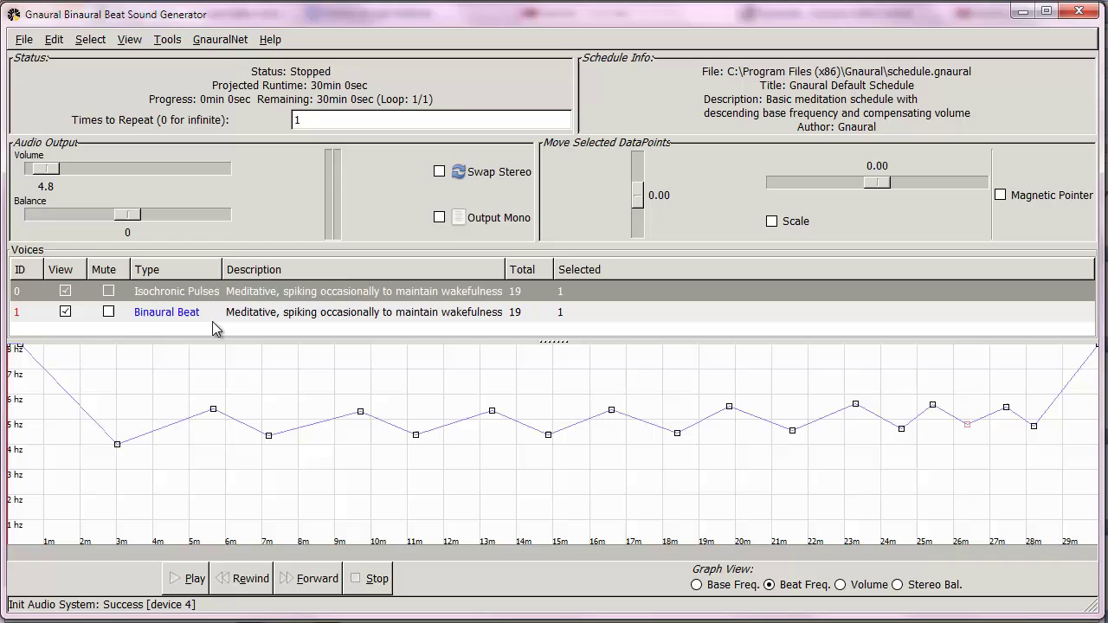
Step: Mute the Binaural Beat voice, preview playback from about 2 minutes in, then stop
{"action": "left_click", "coordinate": [109, 313]}
{"action": "left_click", "coordinate": [189, 580]}
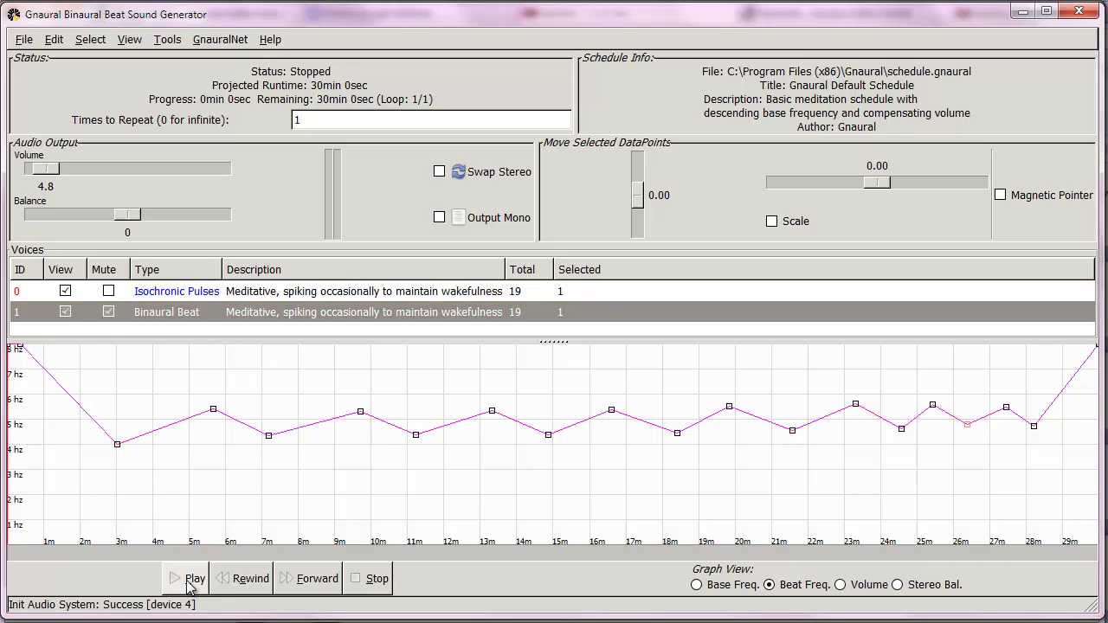
{"action": "left_click", "coordinate": [92, 552]}
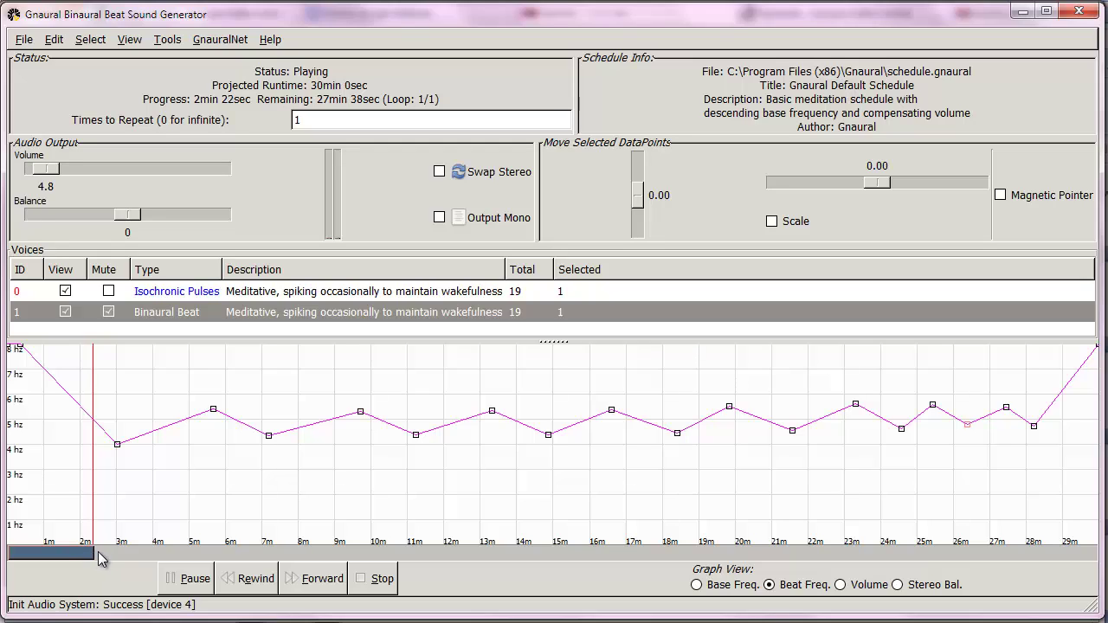
{"action": "left_click", "coordinate": [379, 587]}
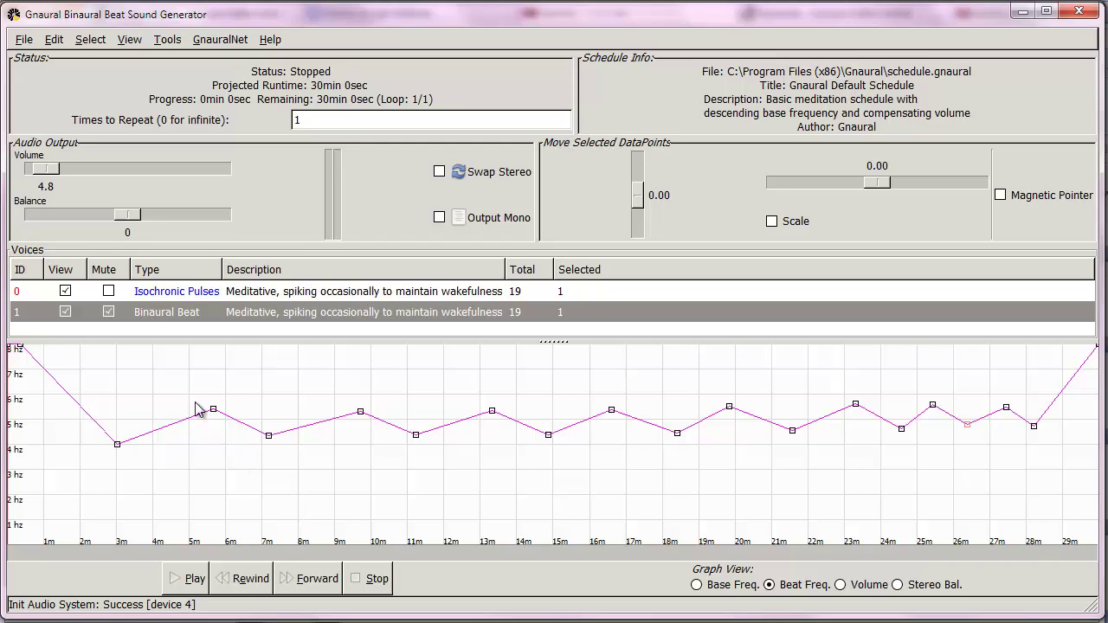
Step: Export the schedule as 'Deep Meditation Demo' into Desktop's How to Make Brain Wave Music and Hypnosis MP3s folder
{"action": "left_click", "coordinate": [24, 39]}
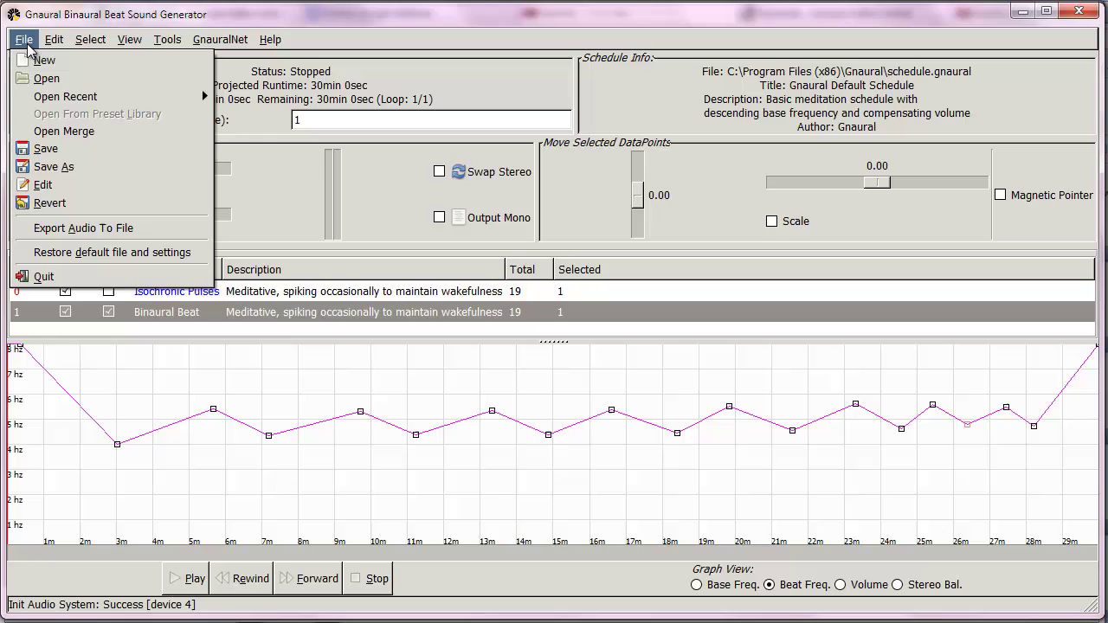
{"action": "left_click", "coordinate": [69, 230]}
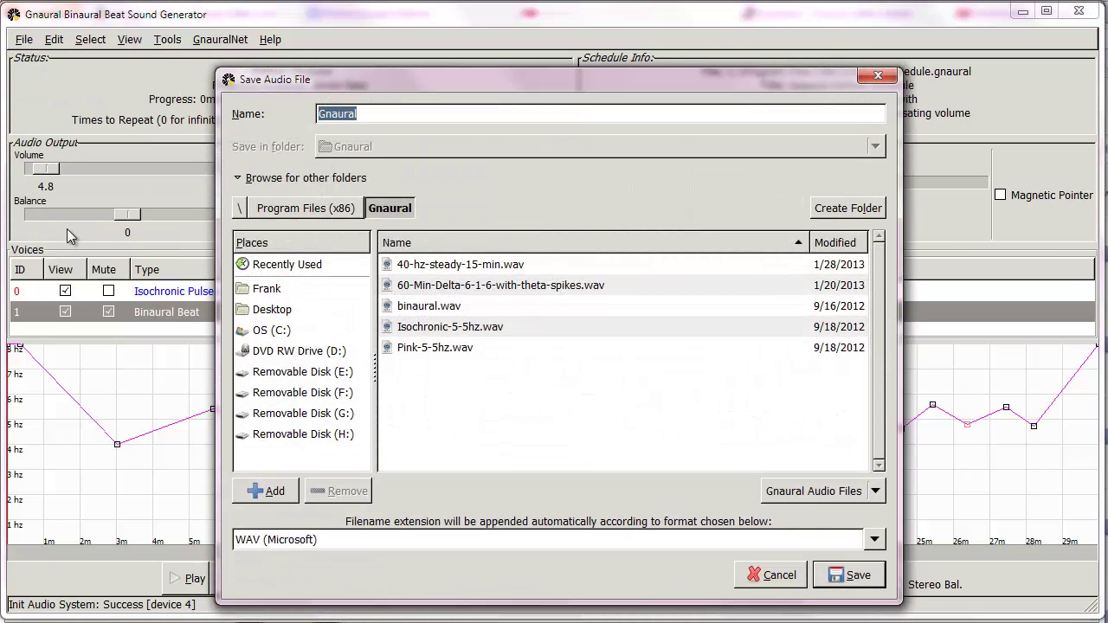
{"action": "left_click", "coordinate": [270, 309]}
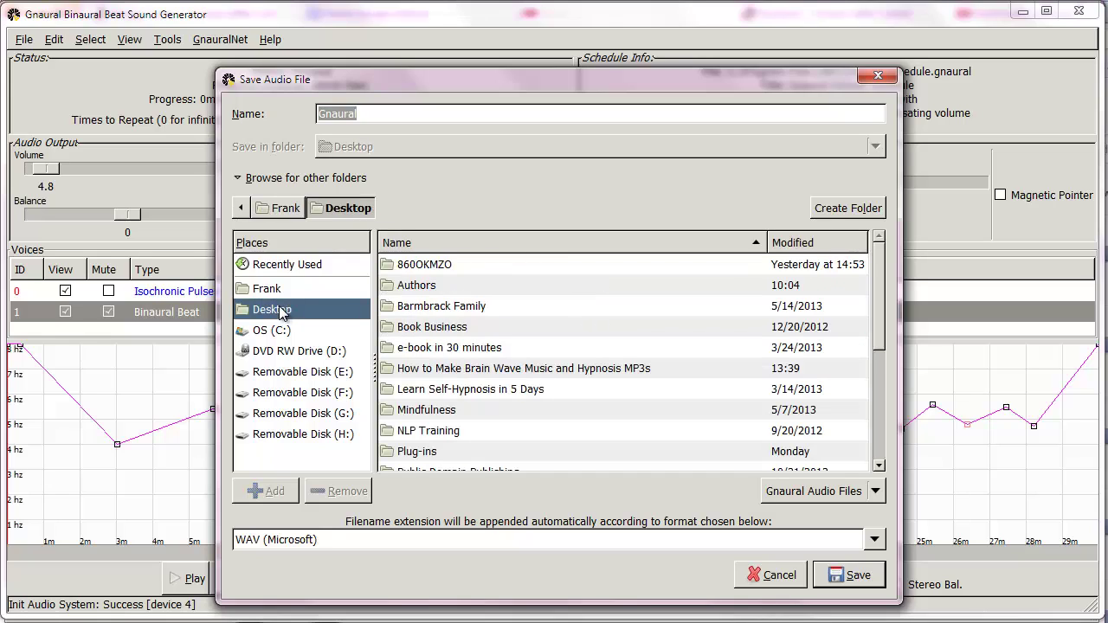
{"action": "double_click", "coordinate": [447, 370]}
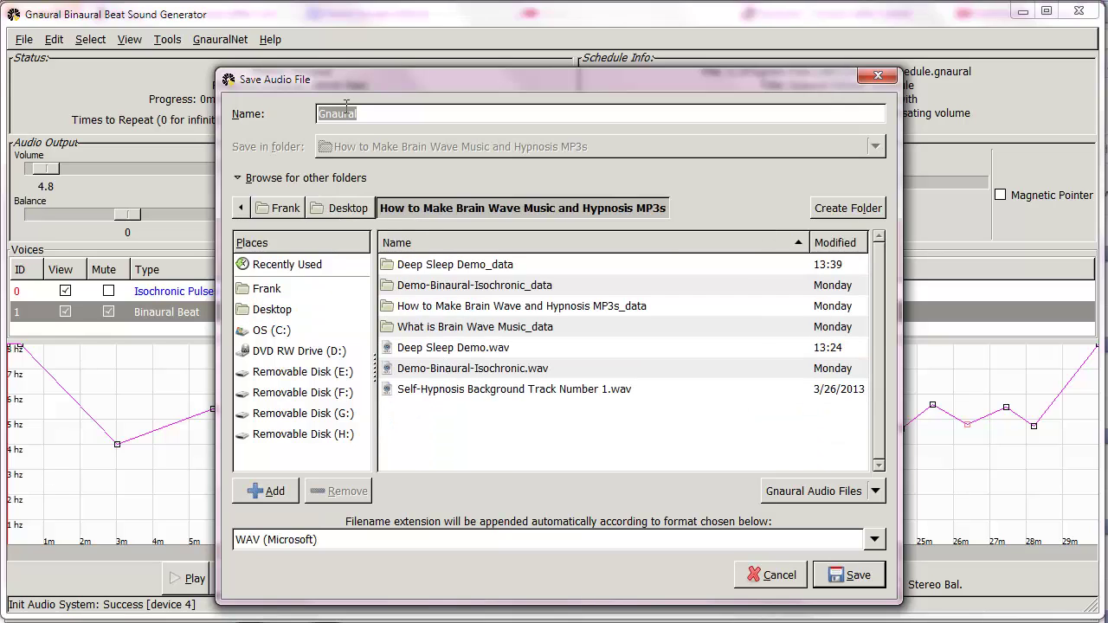
{"action": "type", "text": "Deep"}
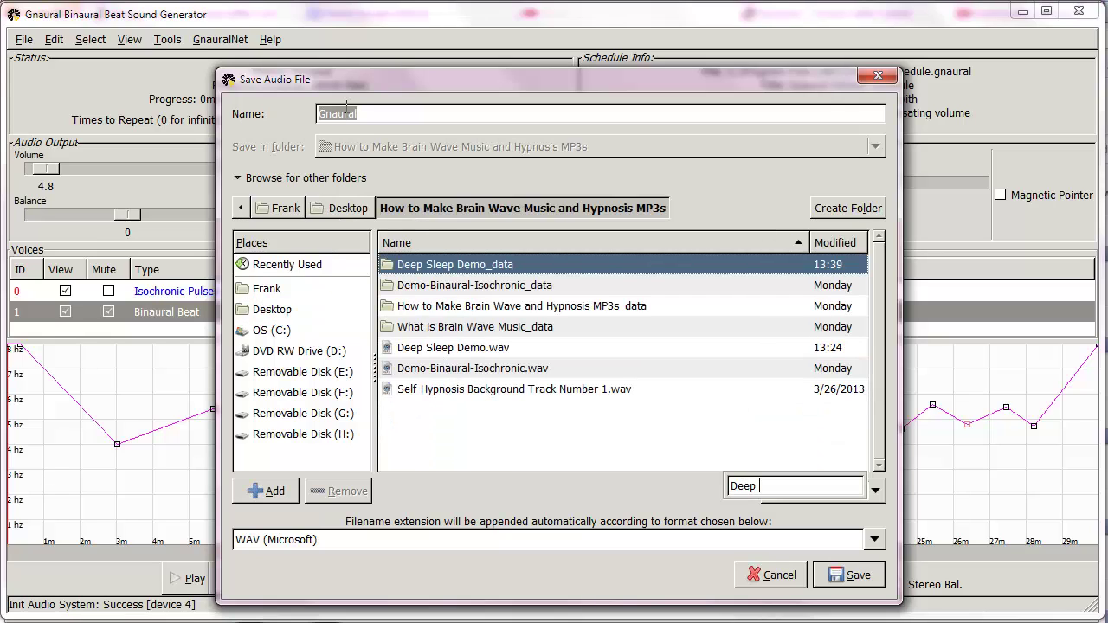
{"action": "type", "text": " Medita"}
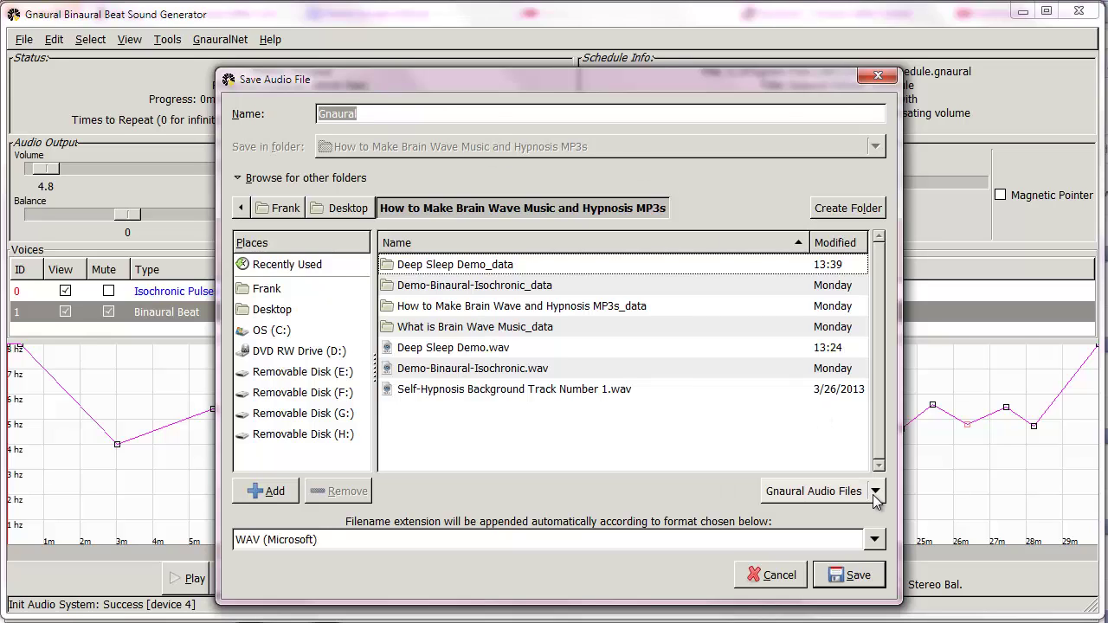
{"action": "left_click", "coordinate": [362, 114]}
{"action": "double_click", "coordinate": [362, 113]}
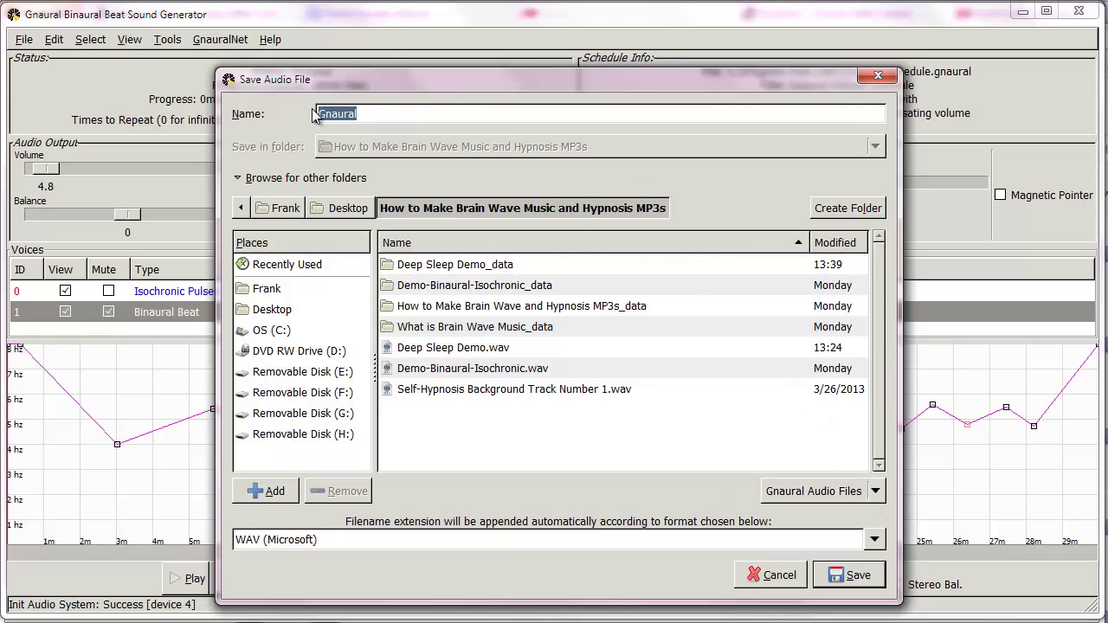
{"action": "type", "text": "Deep Meditation Demo"}
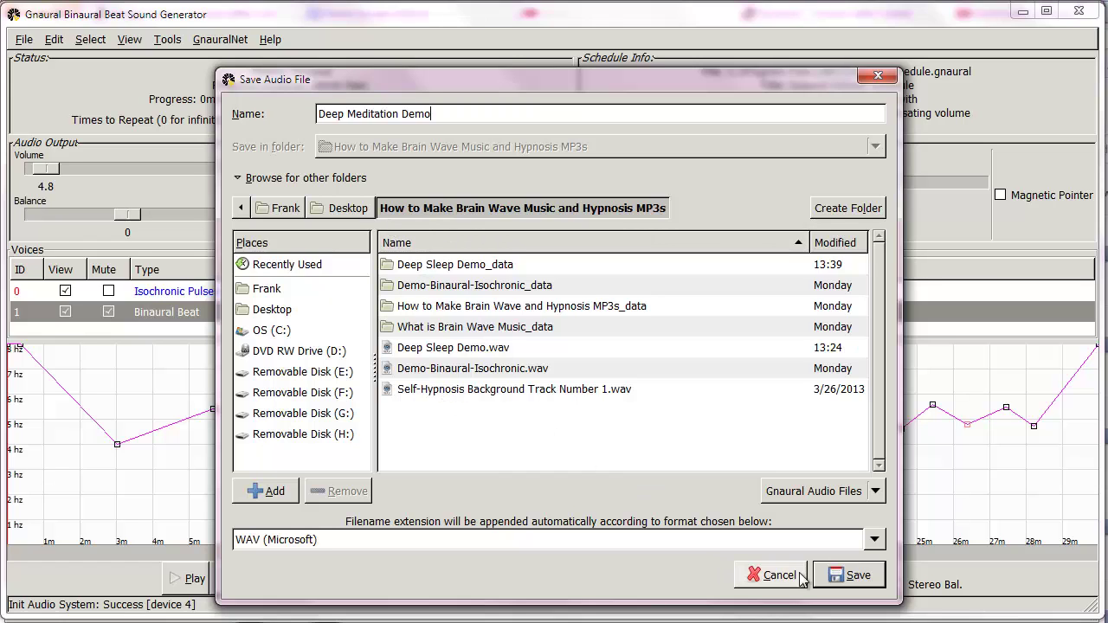
{"action": "left_click", "coordinate": [849, 574]}
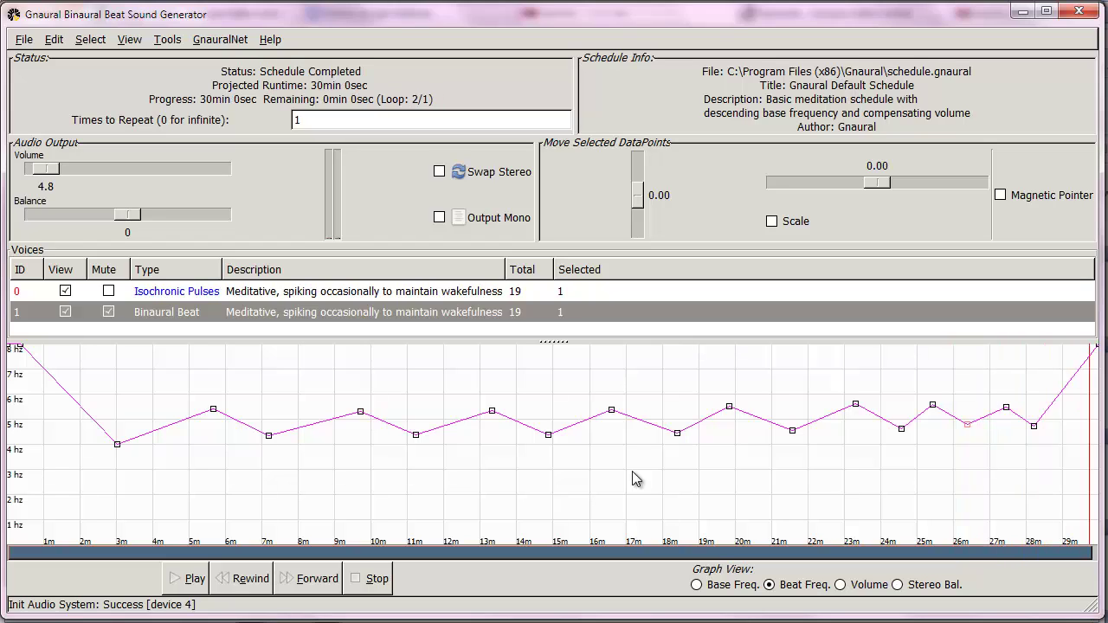
Step: Import Deep Meditation Demo into Audacity from the MP3s folder and play it briefly
{"action": "left_click", "coordinate": [1021, 12]}
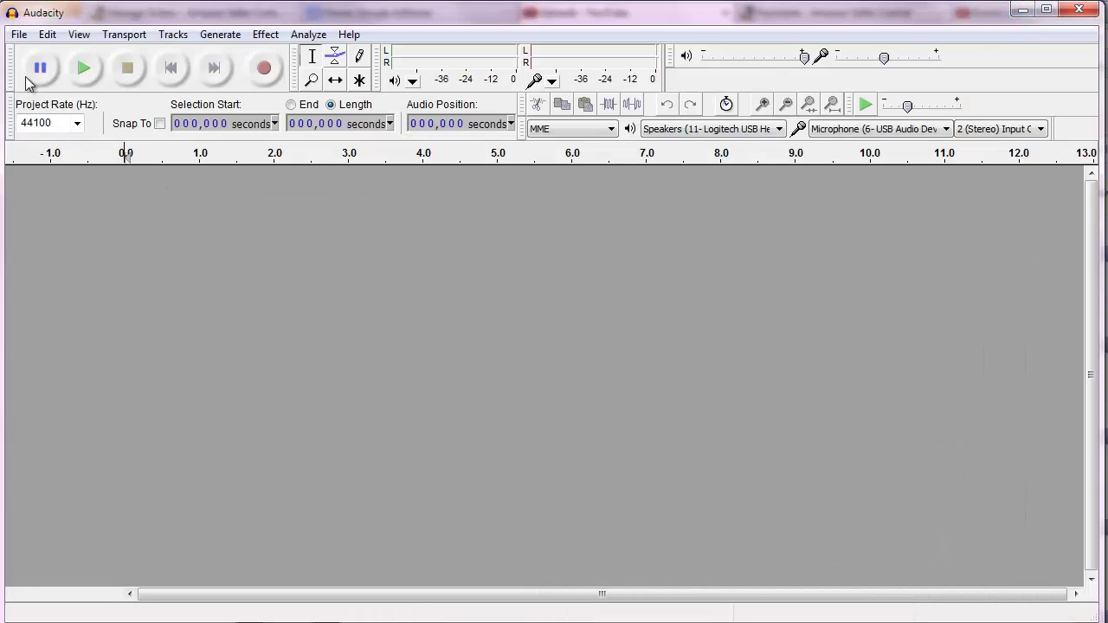
{"action": "left_click", "coordinate": [18, 36]}
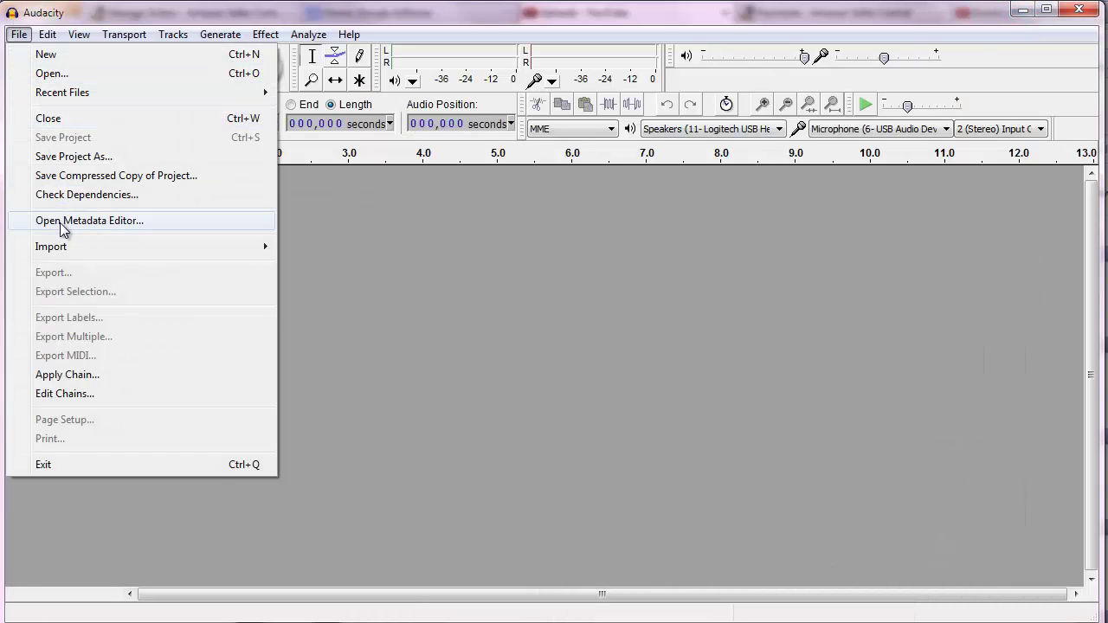
{"action": "mouse_move", "coordinate": [92, 257]}
{"action": "left_click", "coordinate": [316, 253]}
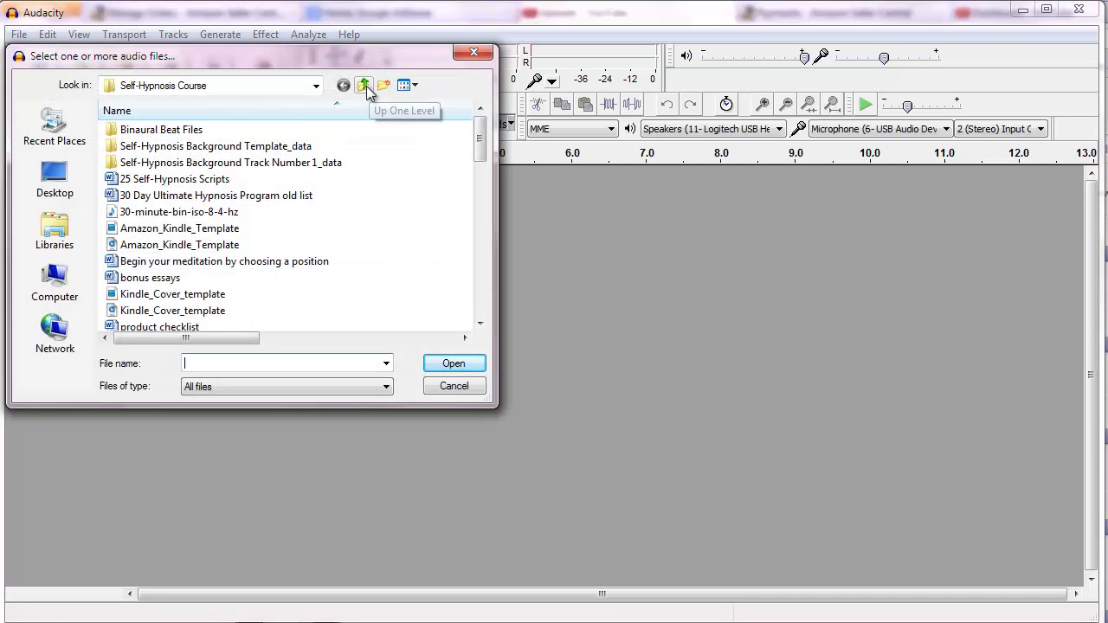
{"action": "left_click", "coordinate": [365, 85]}
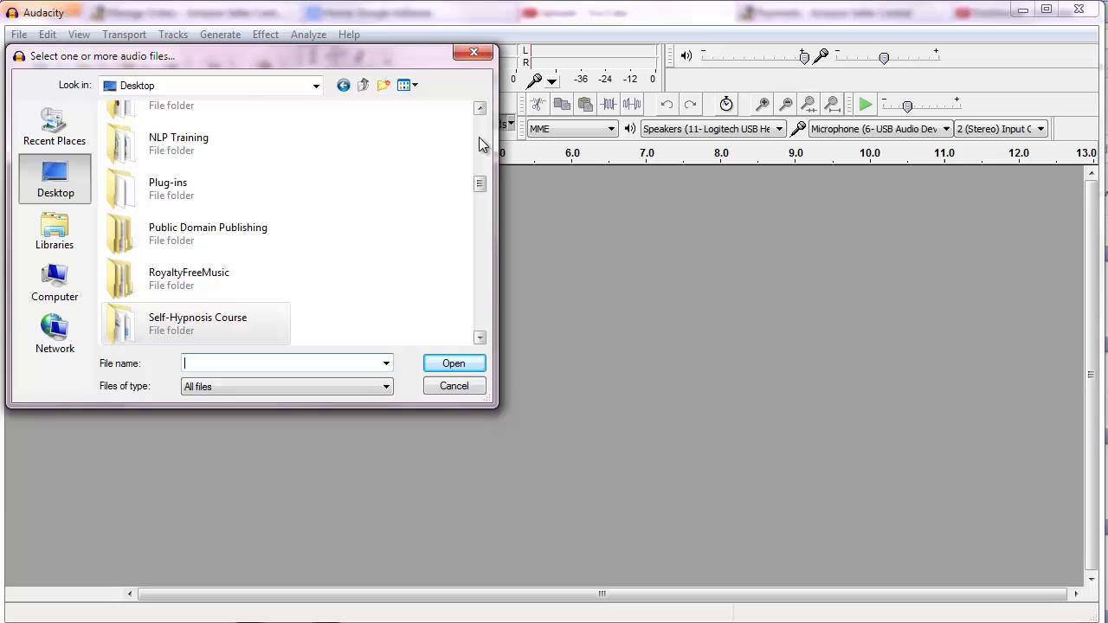
{"action": "scroll", "coordinate": [479, 137], "scroll_direction": "up", "scroll_amount": 3}
{"action": "double_click", "coordinate": [217, 252]}
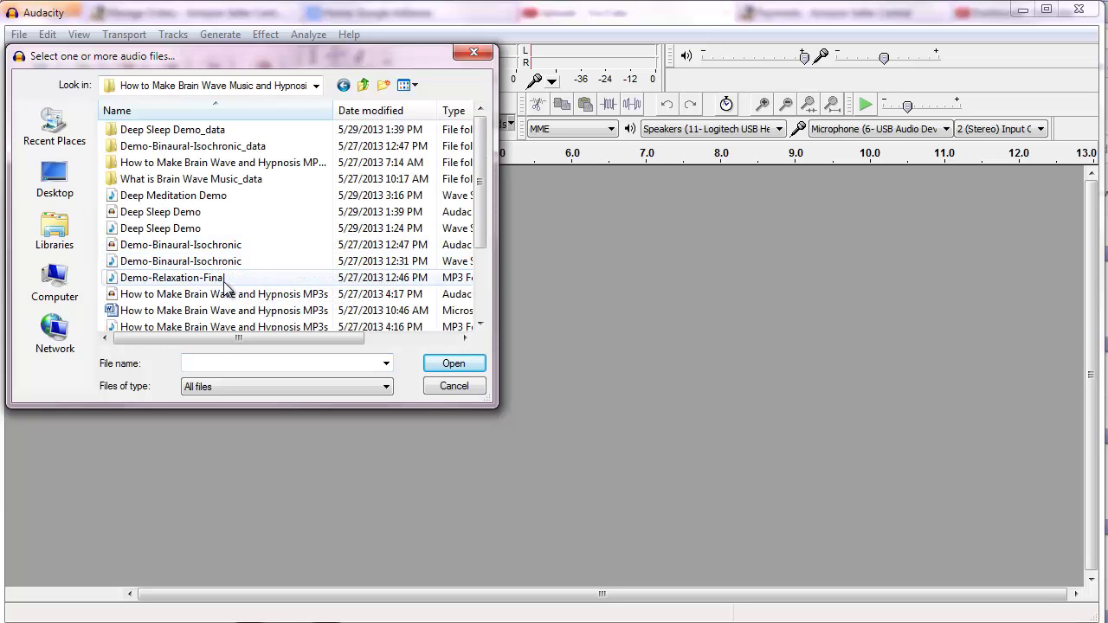
{"action": "double_click", "coordinate": [179, 195]}
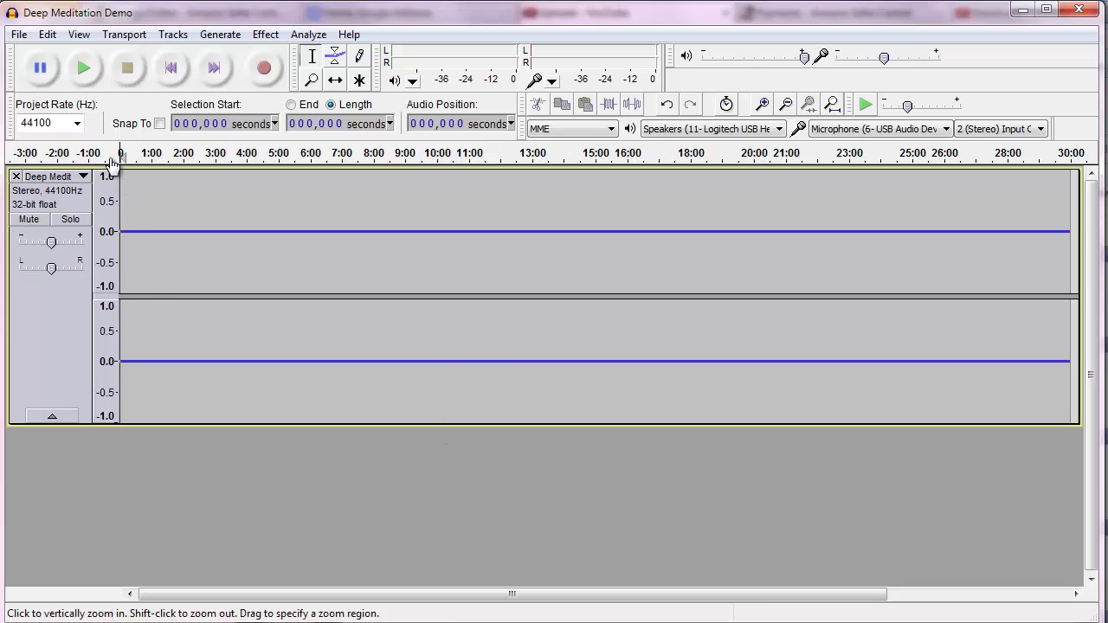
{"action": "left_click", "coordinate": [85, 70]}
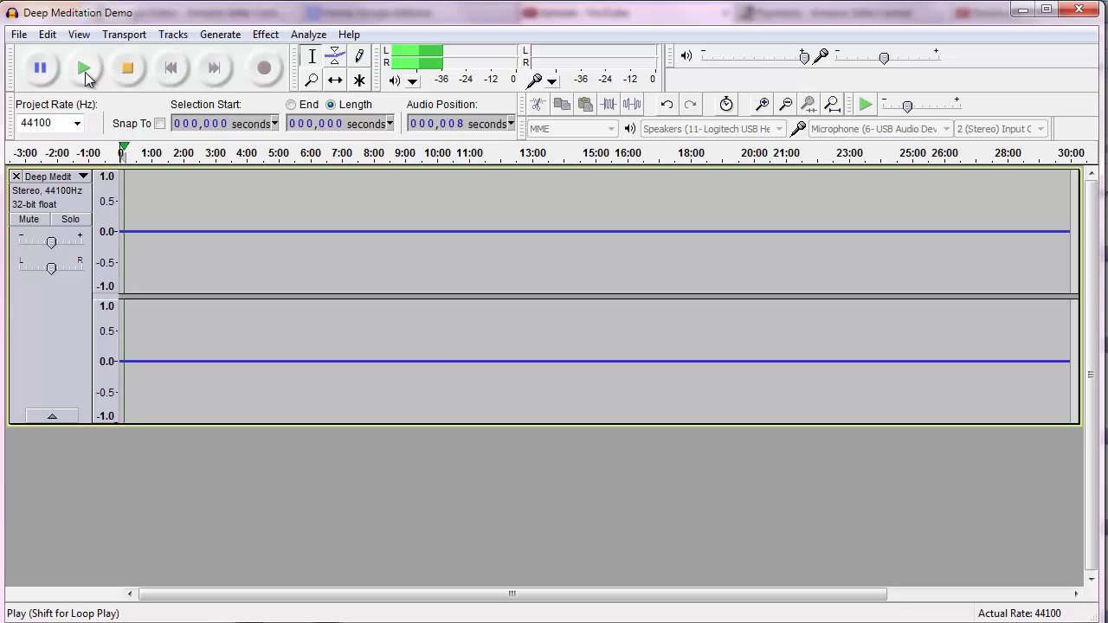
{"action": "left_click", "coordinate": [129, 73]}
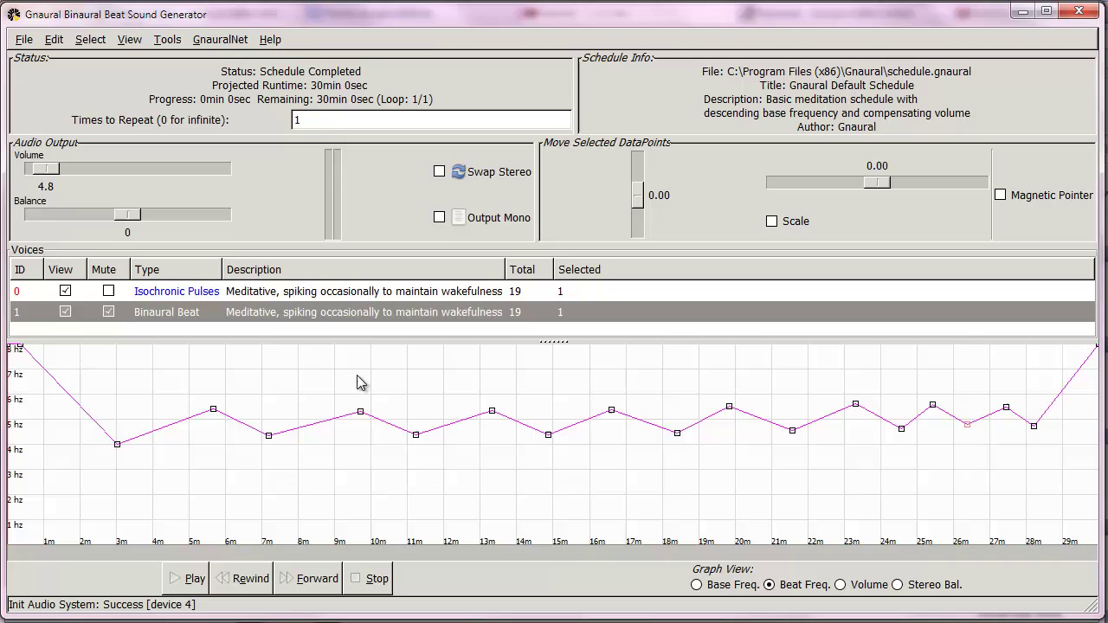
Step: Unmute the Binaural Beat voice and re-export Deep Meditation Demo.wav, overwriting the existing file
{"action": "left_click", "coordinate": [108, 311]}
{"action": "left_click", "coordinate": [24, 40]}
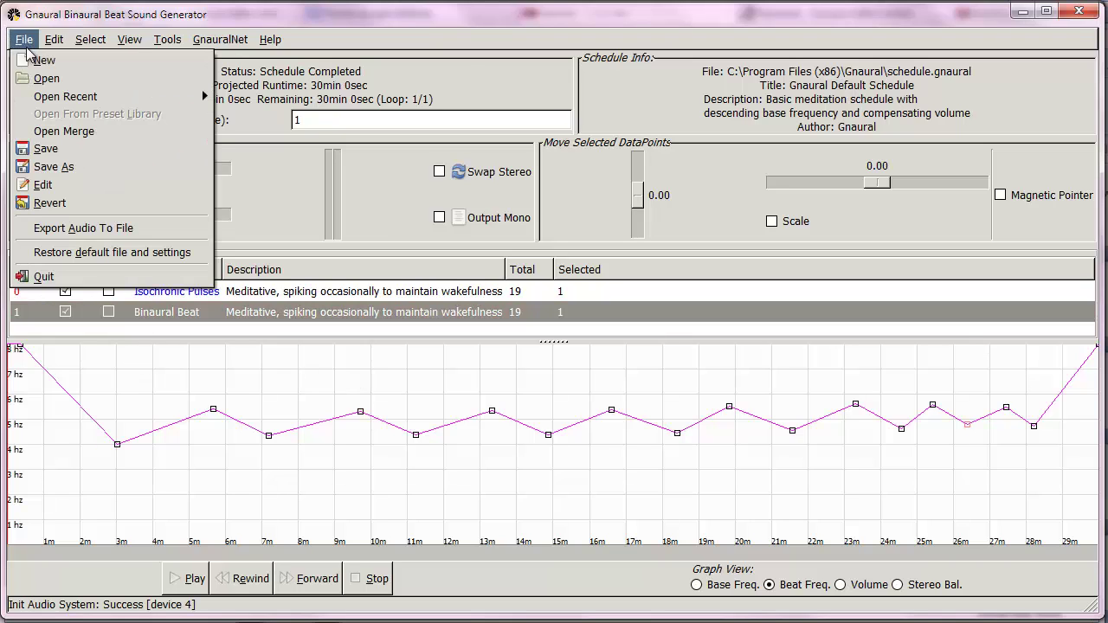
{"action": "left_click", "coordinate": [80, 228]}
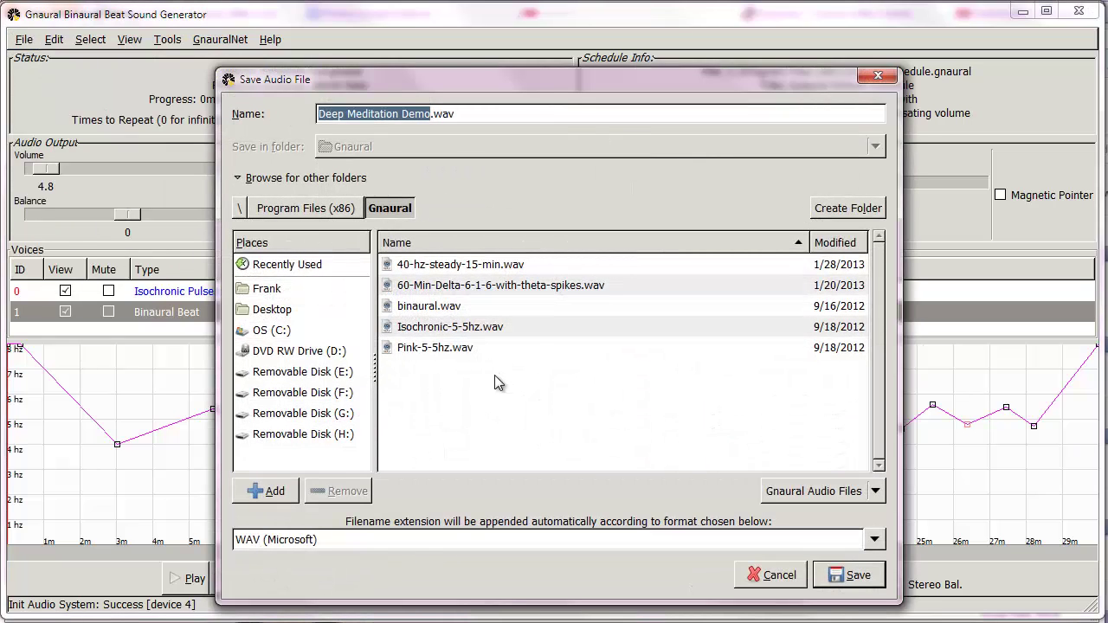
{"action": "left_click", "coordinate": [275, 310]}
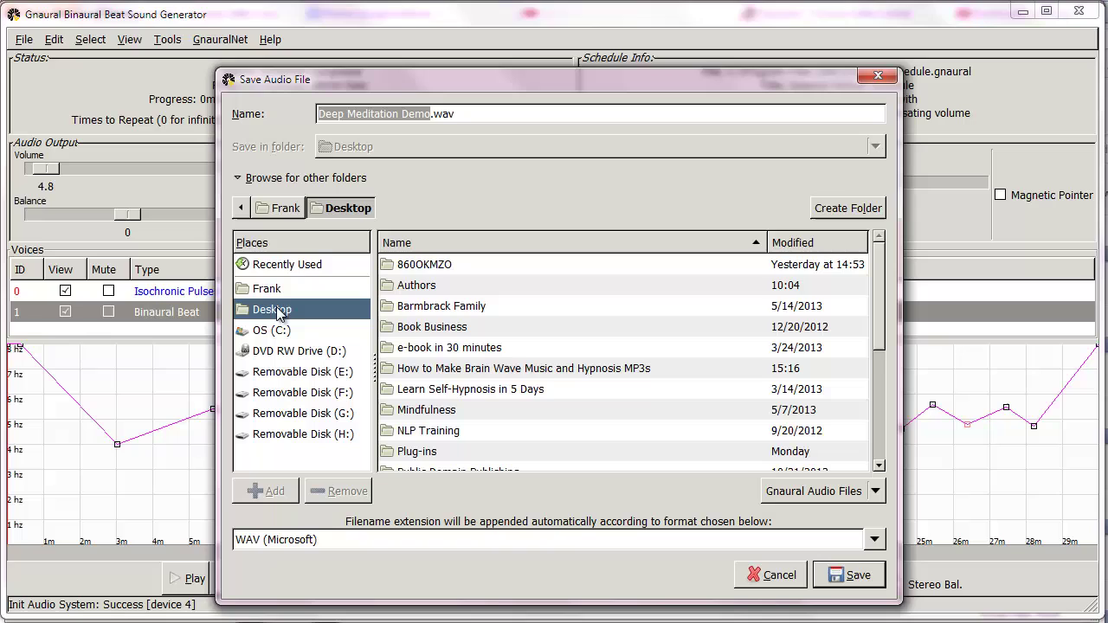
{"action": "double_click", "coordinate": [490, 368]}
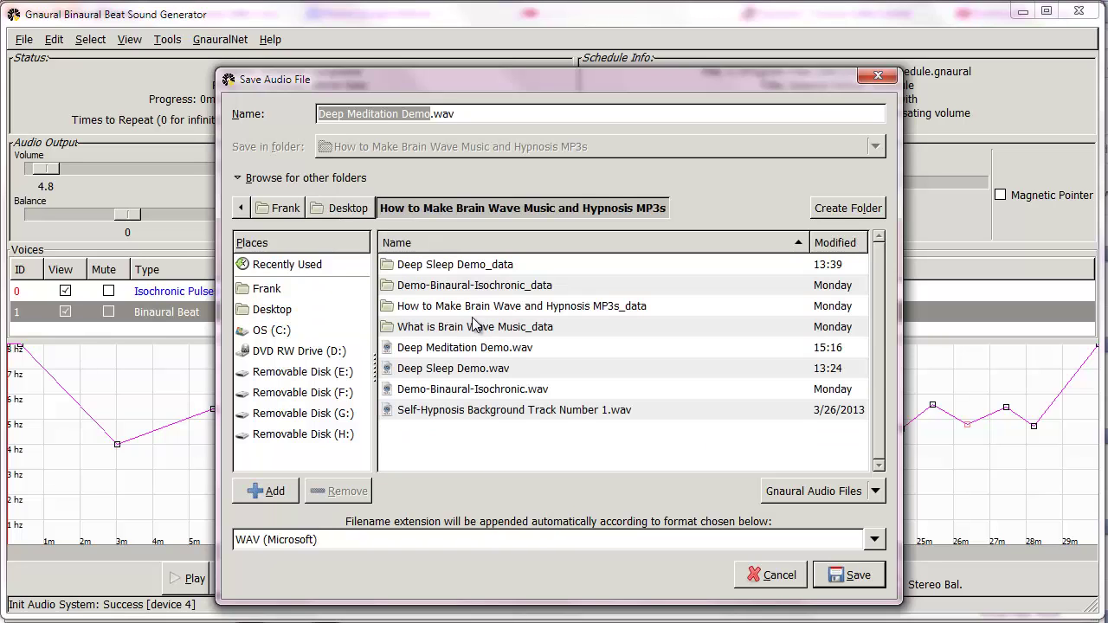
{"action": "left_click", "coordinate": [855, 578]}
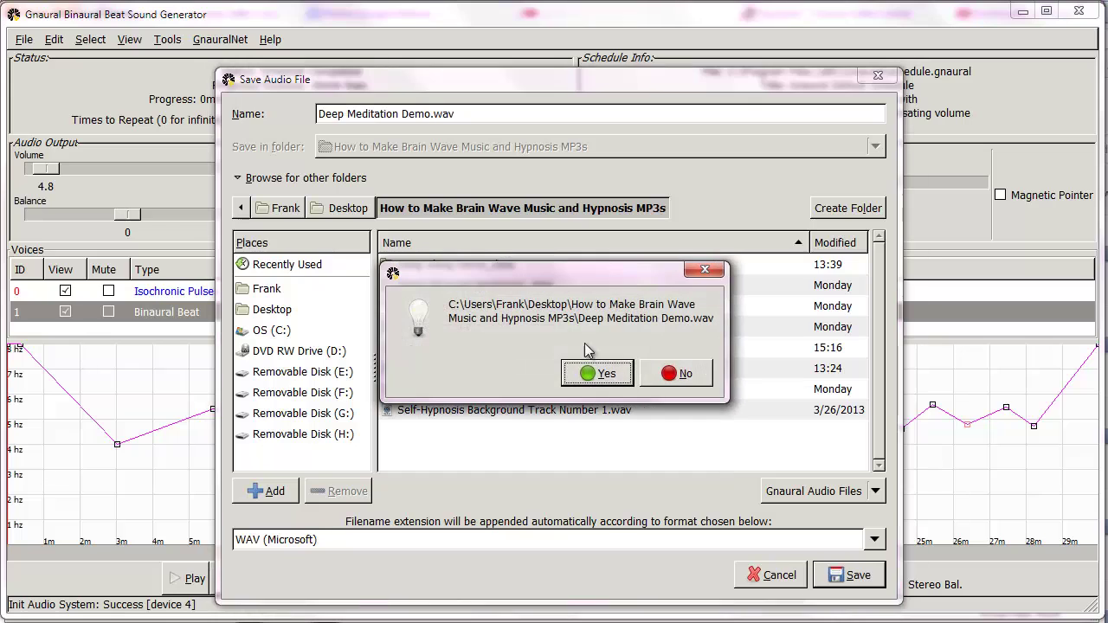
{"action": "left_click", "coordinate": [596, 374]}
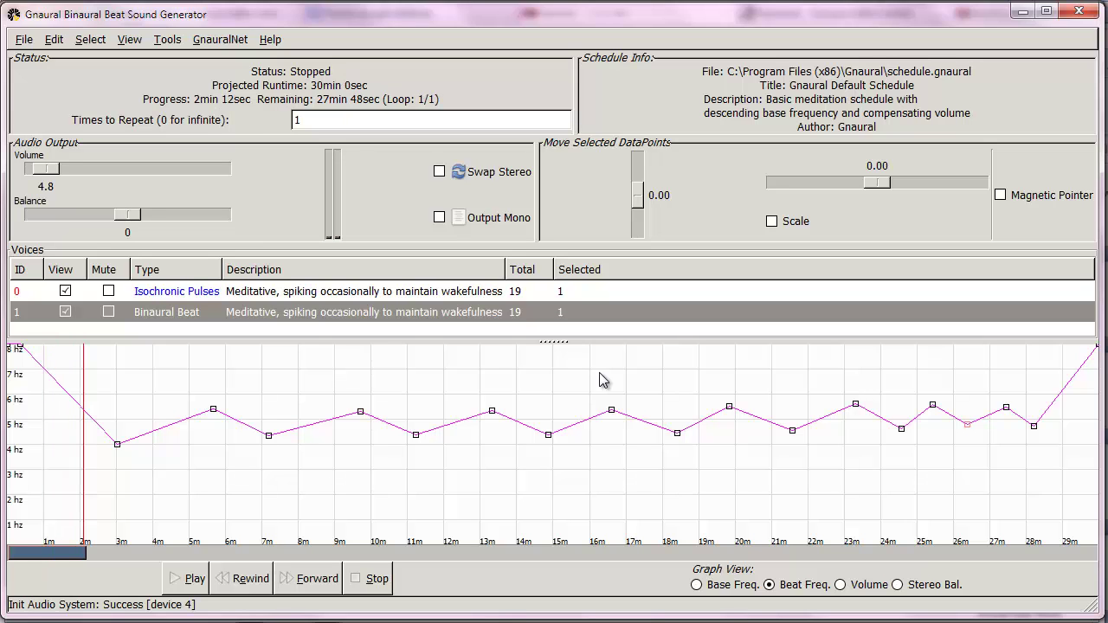
Step: Minimize Gnaural and close the Deep Meditation Demo track in Audacity
{"action": "left_click", "coordinate": [1022, 11]}
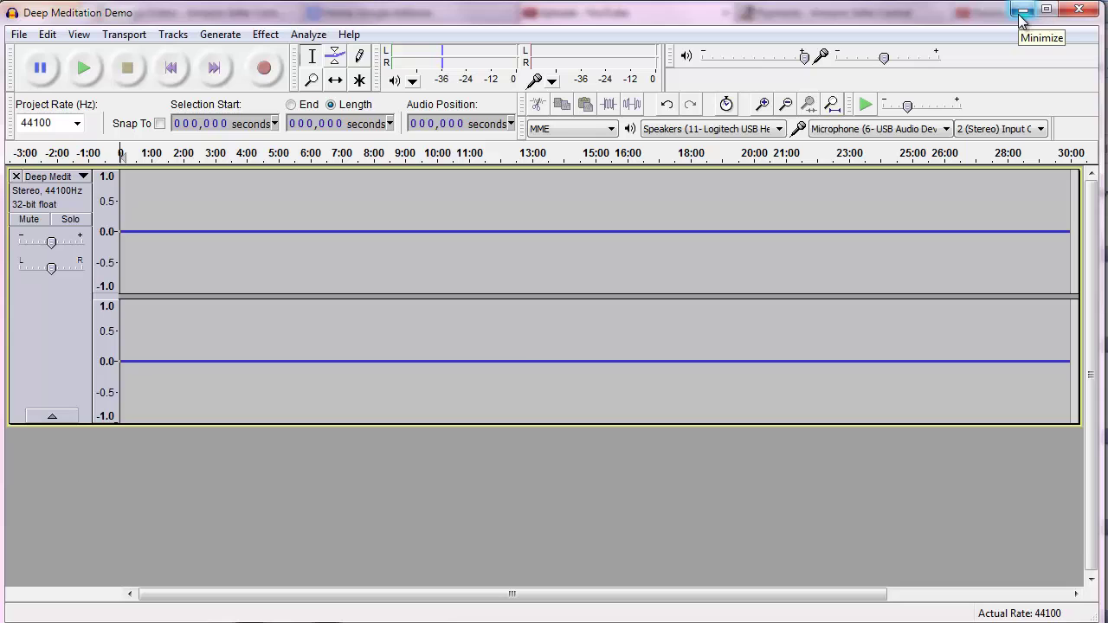
{"action": "left_click", "coordinate": [14, 177]}
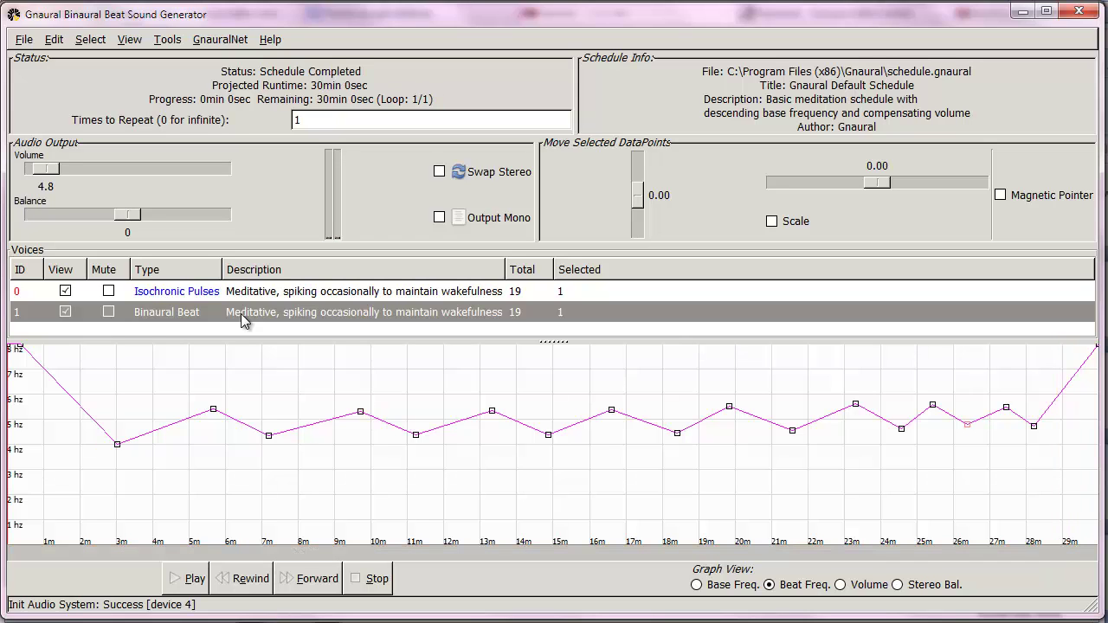
Step: Import the Deep Meditation Demo recording into Audacity as a 30-minute stereo track and briefly play it
{"action": "left_click", "coordinate": [1024, 11]}
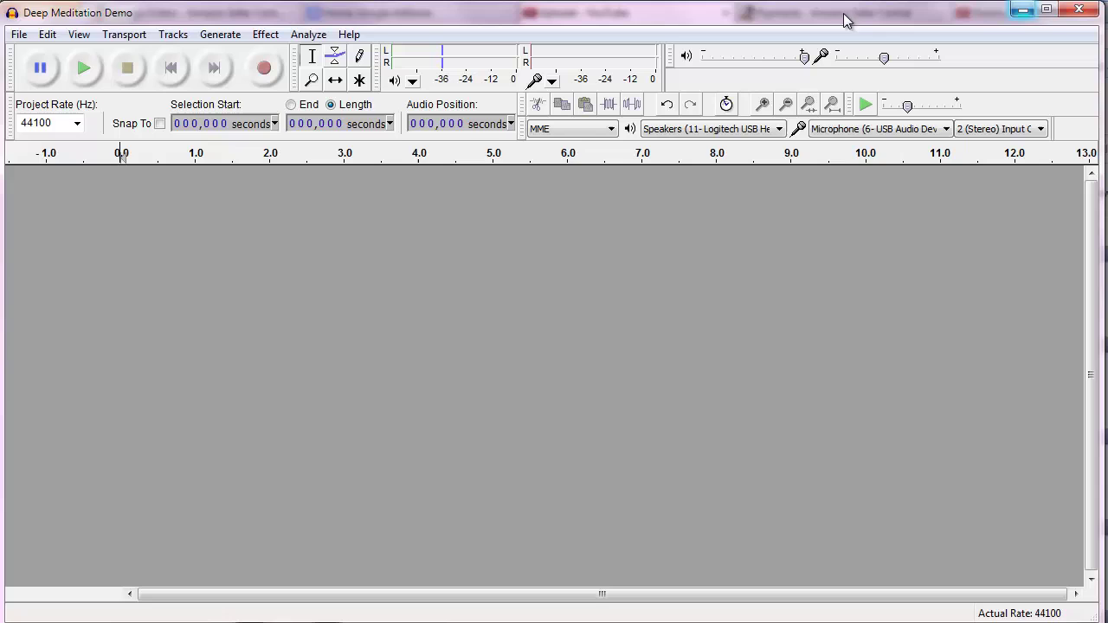
{"action": "left_click", "coordinate": [19, 34]}
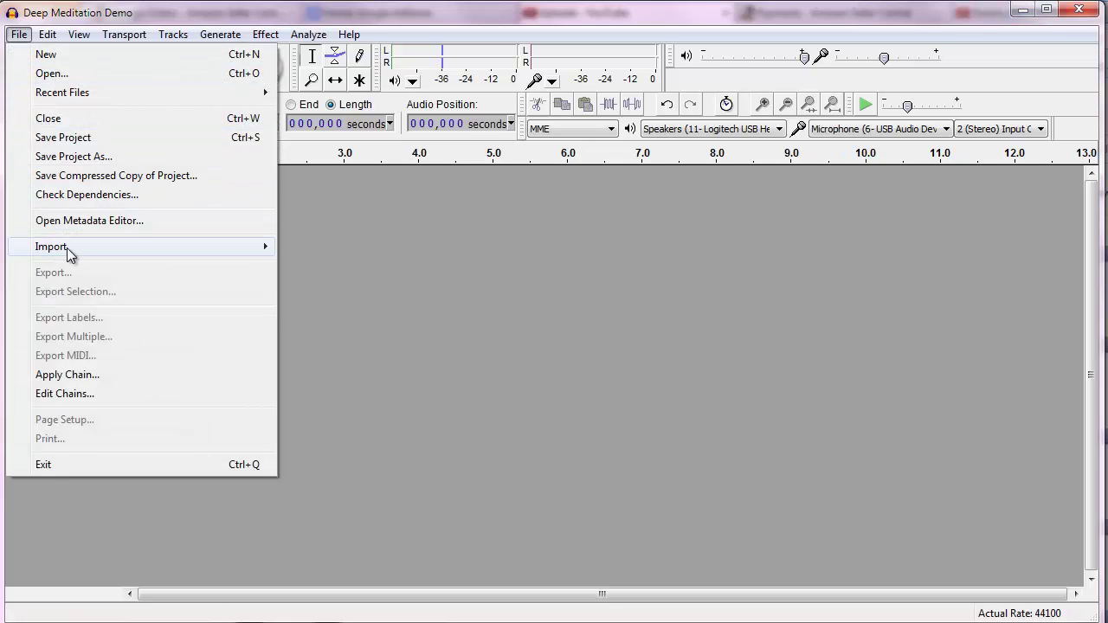
{"action": "mouse_move", "coordinate": [66, 247]}
{"action": "left_click", "coordinate": [321, 248]}
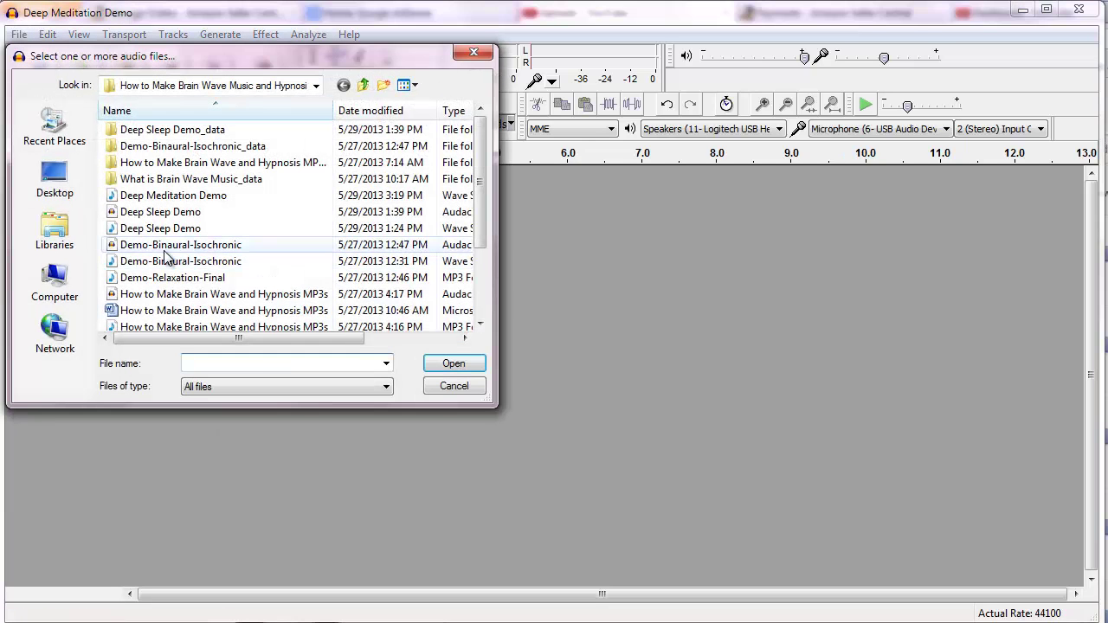
{"action": "double_click", "coordinate": [173, 196]}
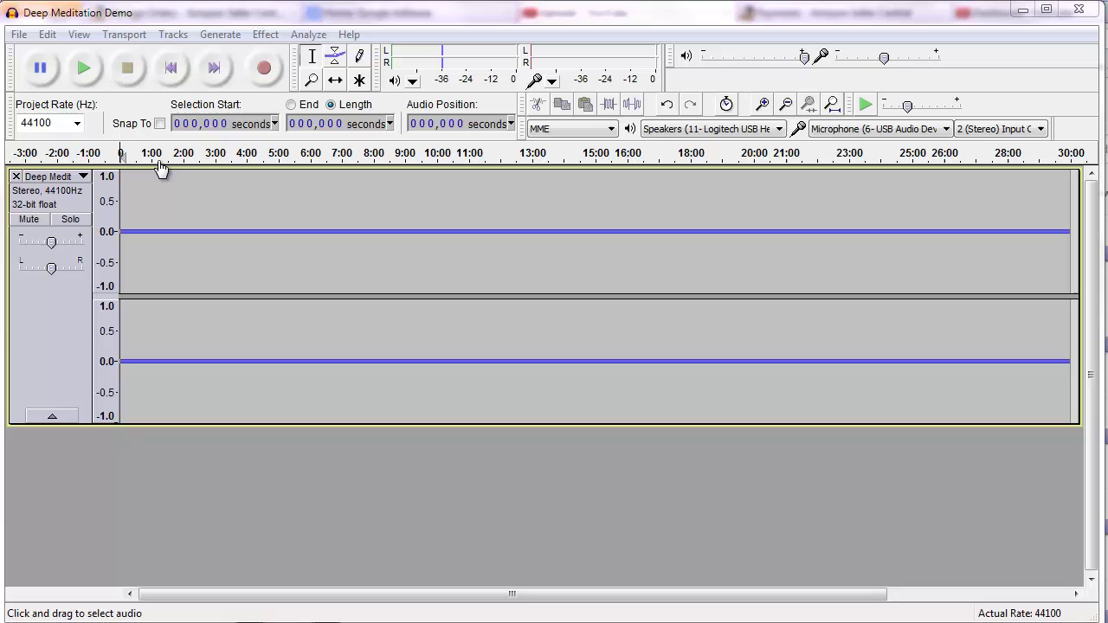
{"action": "left_click", "coordinate": [84, 68]}
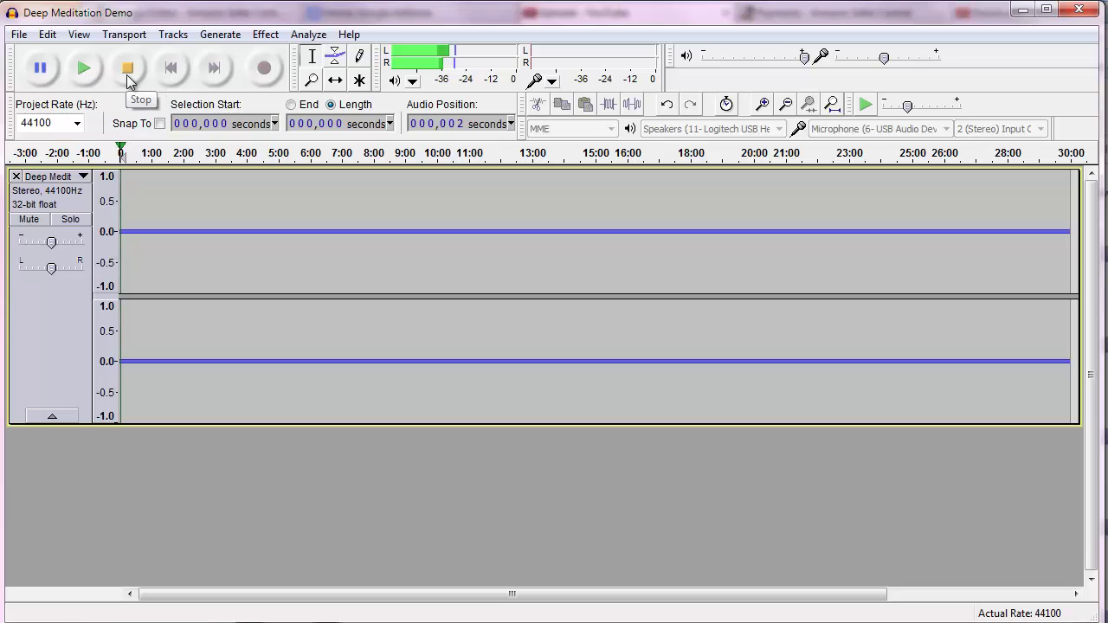
{"action": "left_click", "coordinate": [126, 72]}
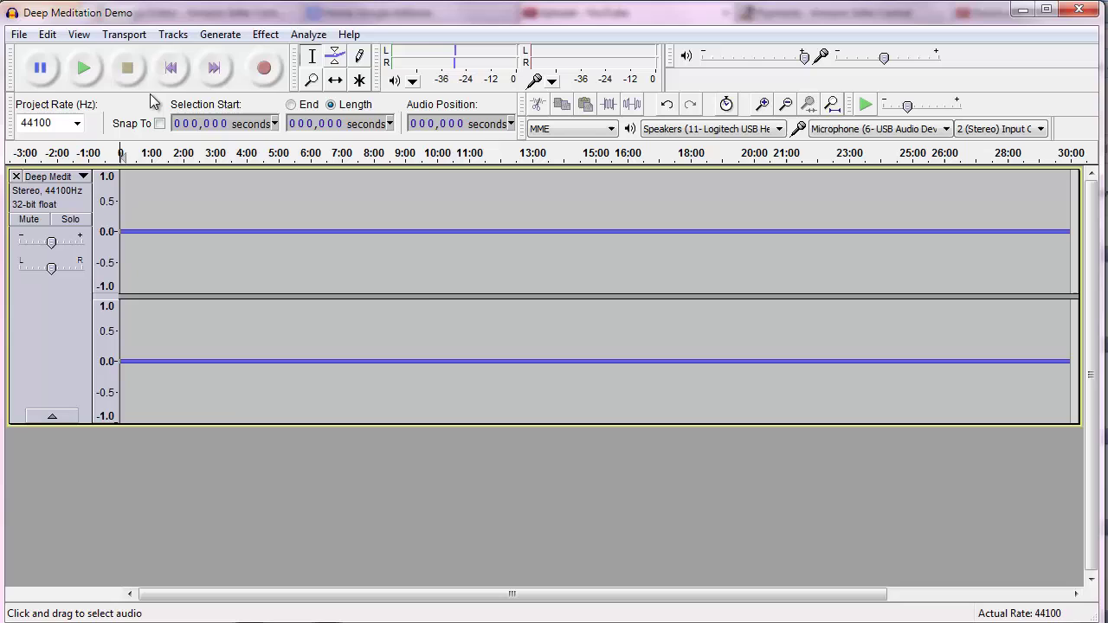
Step: Add a new empty stereo track beneath the Deep Meditation Demo track
{"action": "left_click", "coordinate": [169, 36]}
{"action": "mouse_move", "coordinate": [178, 57]}
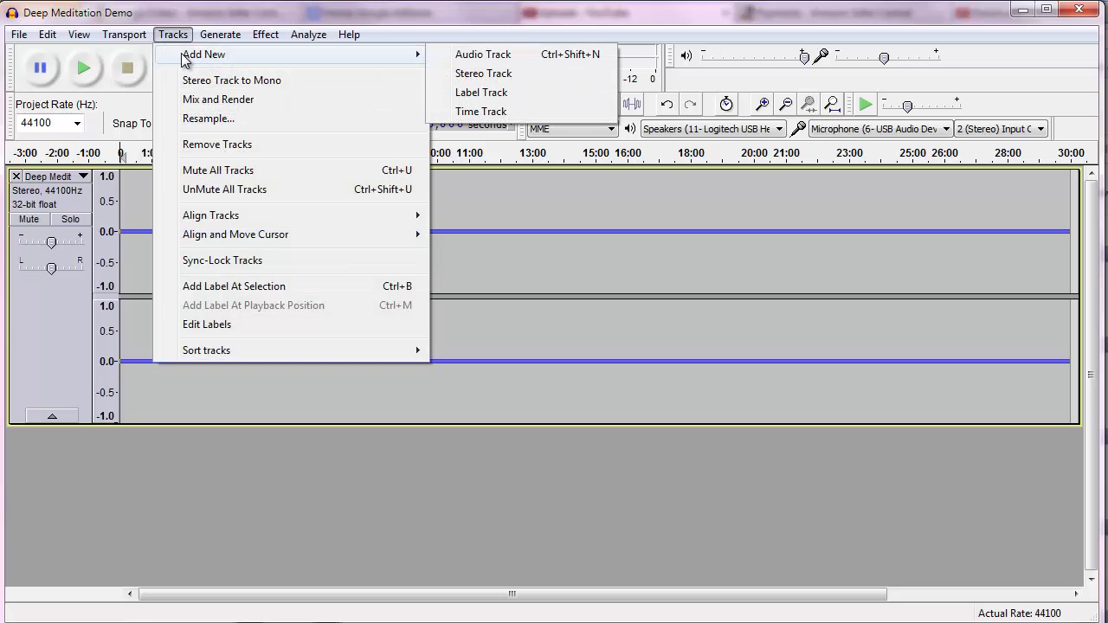
{"action": "left_click", "coordinate": [459, 76]}
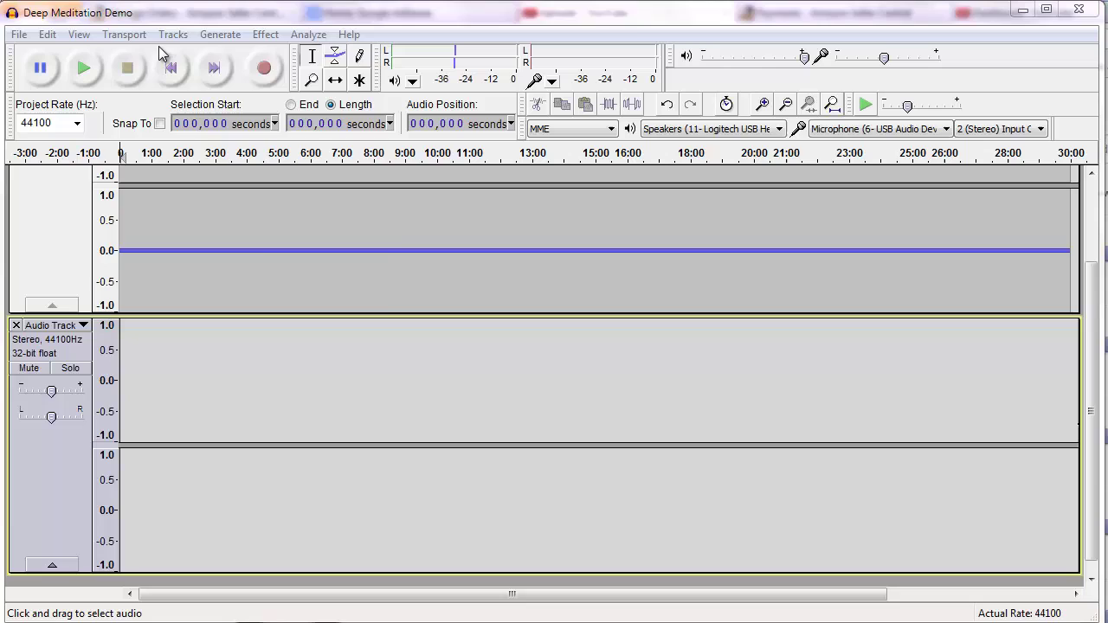
Step: Generate 1800 seconds of pink noise at amplitude 0.1 into the new track
{"action": "left_click", "coordinate": [141, 35]}
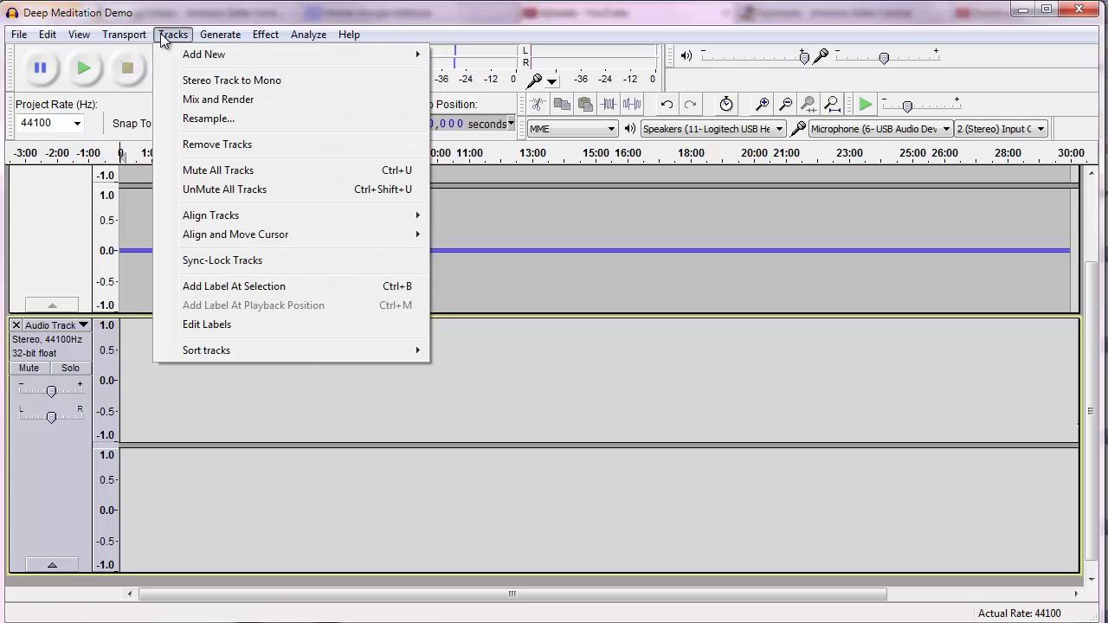
{"action": "mouse_move", "coordinate": [220, 35]}
{"action": "left_click", "coordinate": [241, 92]}
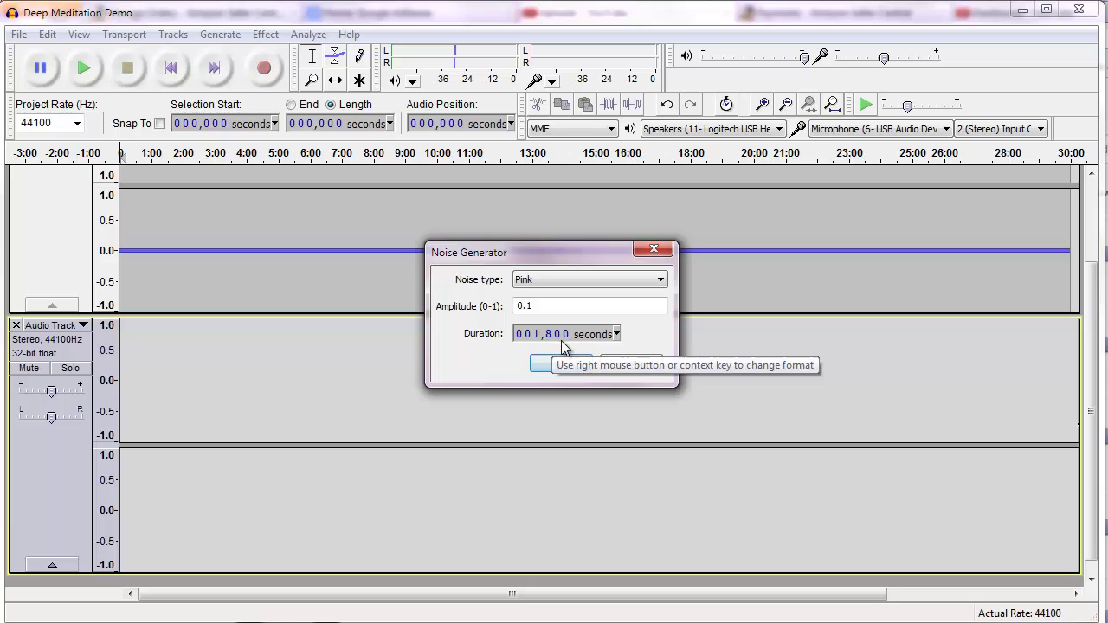
{"action": "left_click", "coordinate": [559, 367]}
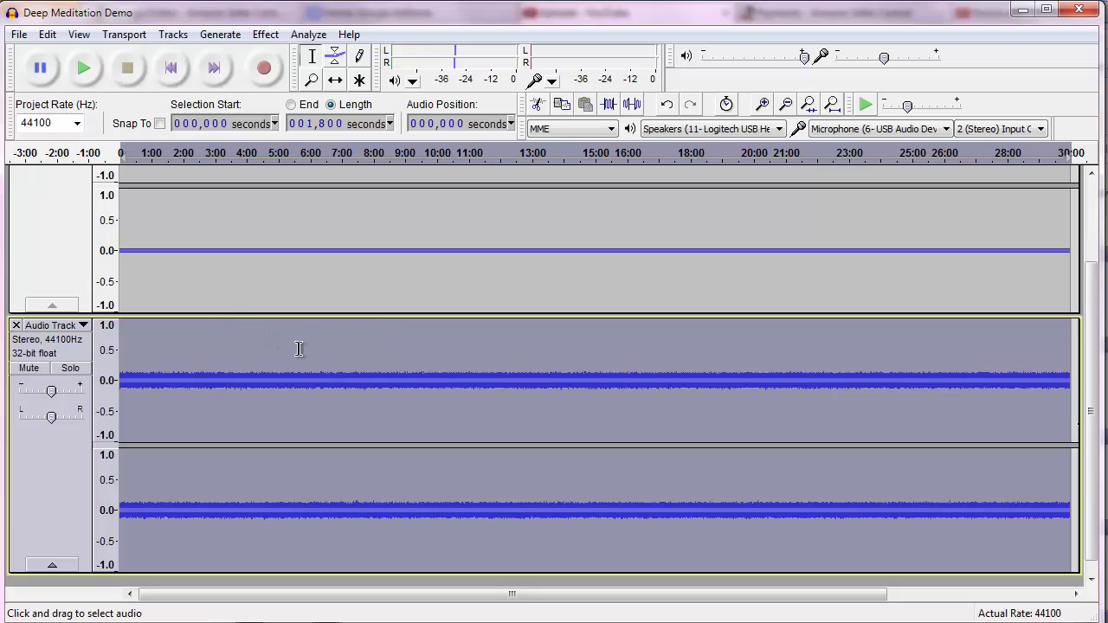
Step: Preview the beat and noise tracks together, then fit both tracks to the window height
{"action": "left_click", "coordinate": [84, 70]}
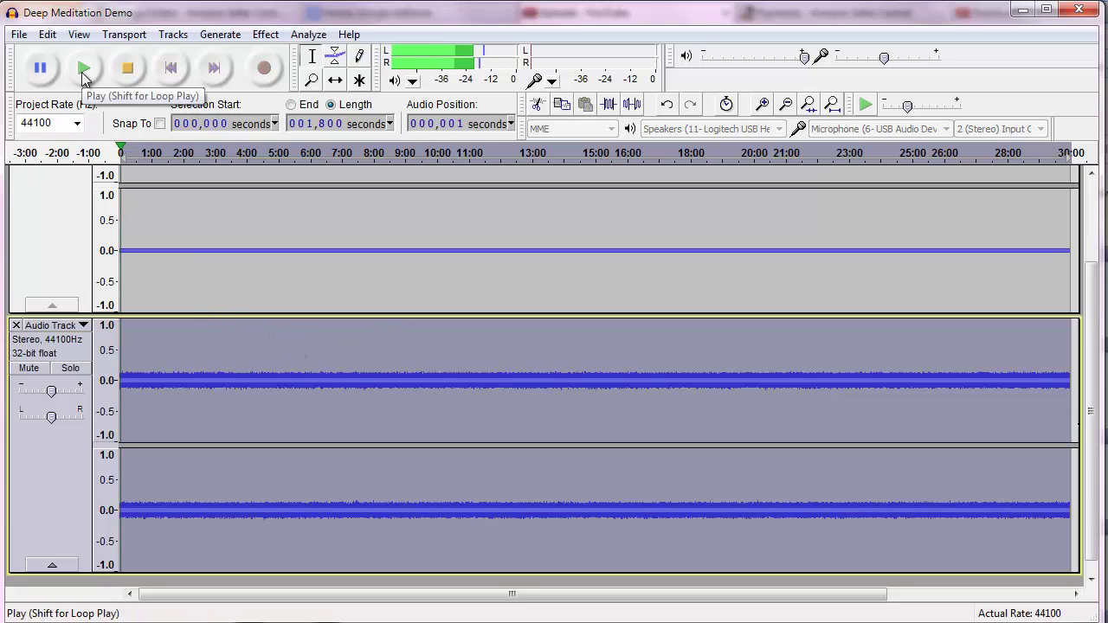
{"action": "left_click", "coordinate": [126, 71]}
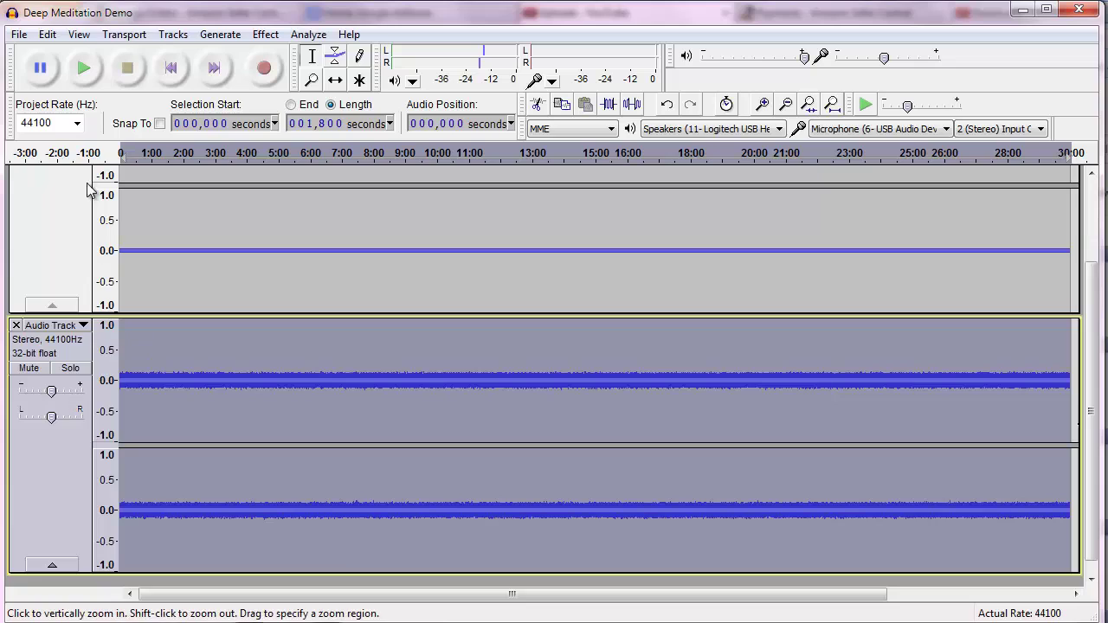
{"action": "left_click", "coordinate": [77, 35]}
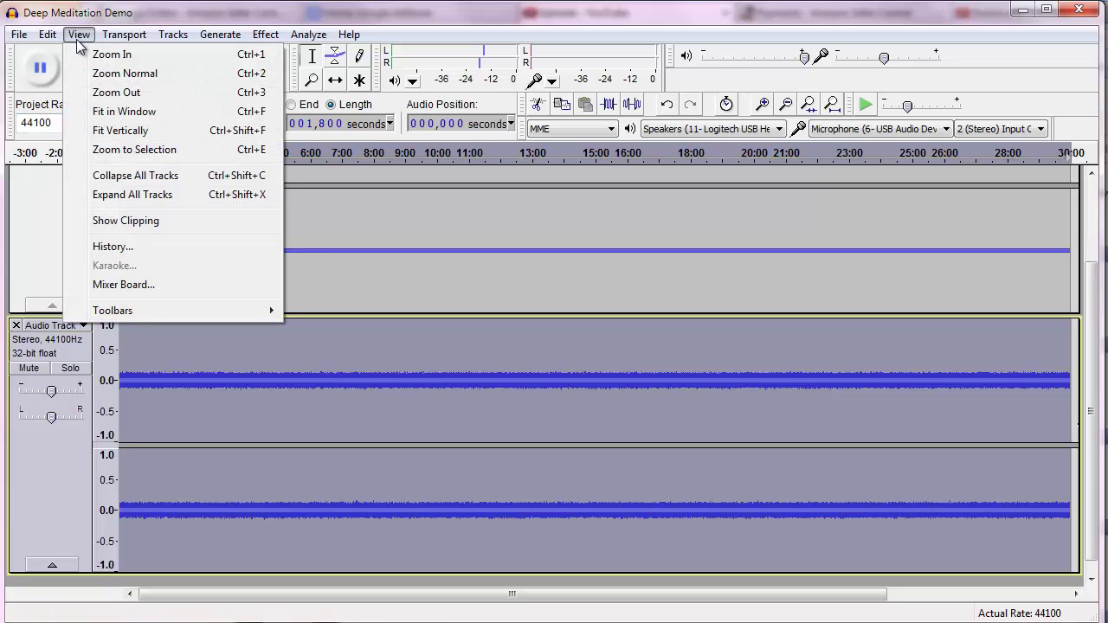
{"action": "left_click", "coordinate": [92, 129]}
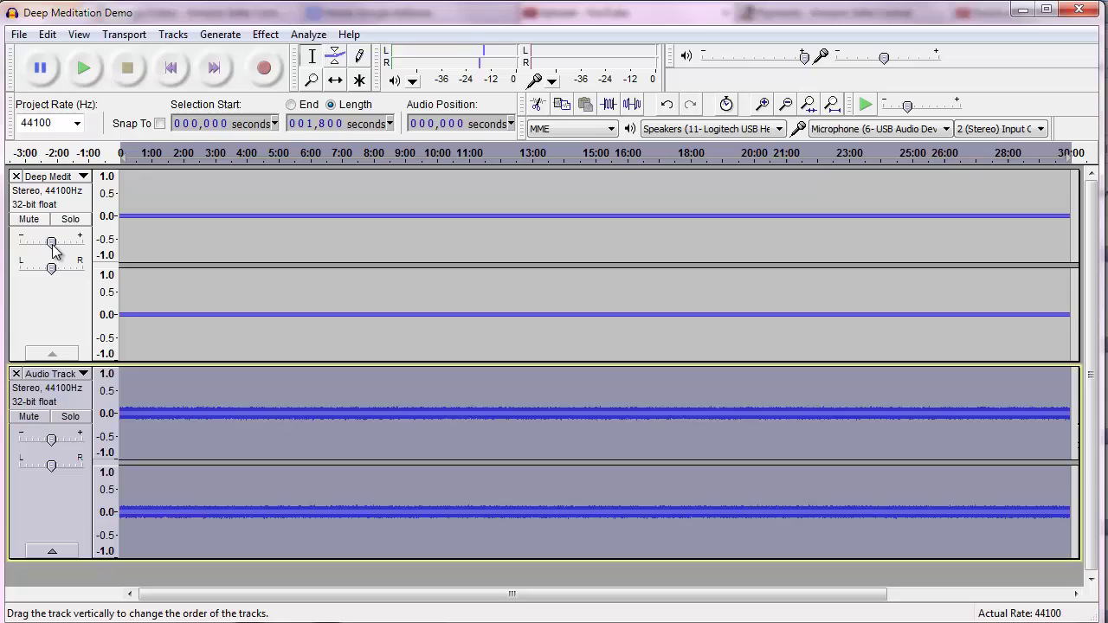
Step: Lower the beat and pink noise track gains to about -21 dB while playing the mix
{"action": "left_click_drag", "start_coordinate": [52, 242], "coordinate": [35, 244]}
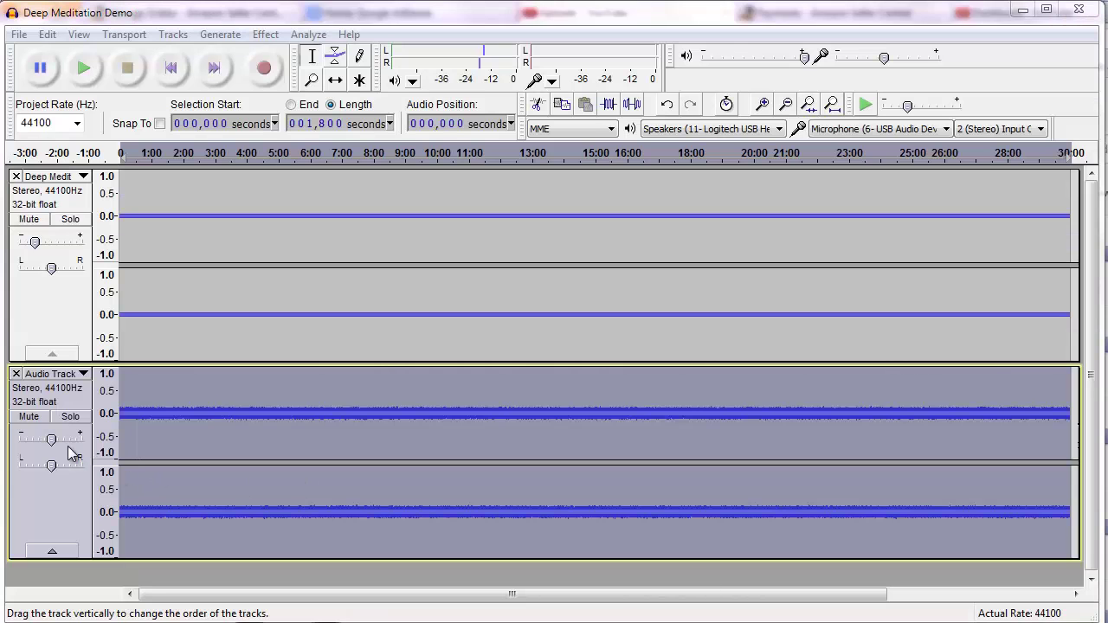
{"action": "left_click_drag", "start_coordinate": [51, 439], "coordinate": [26, 443]}
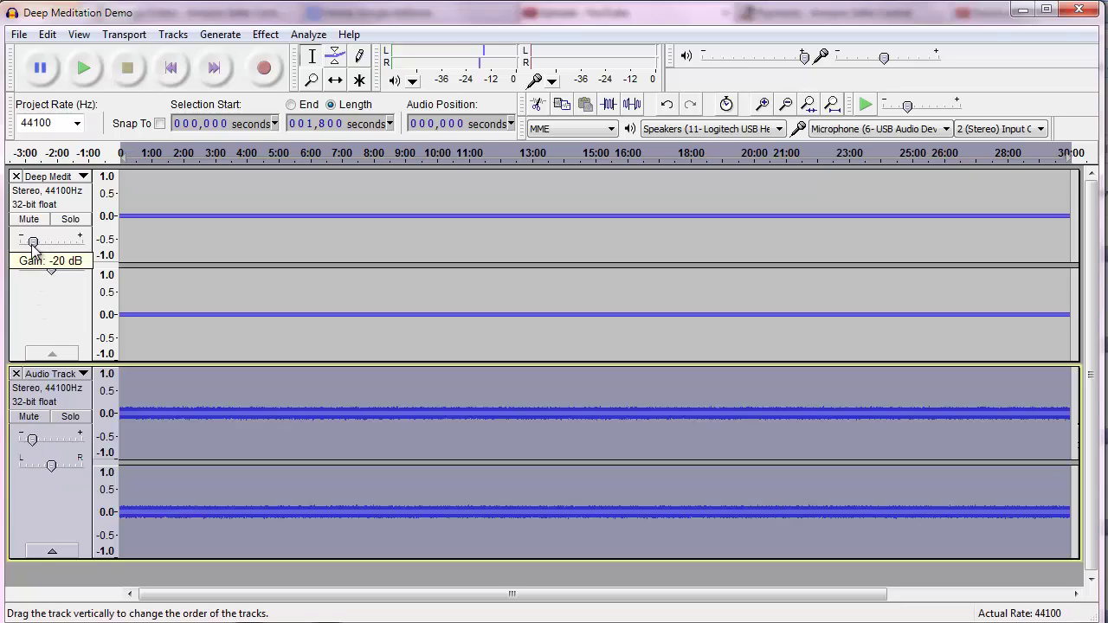
{"action": "left_click", "coordinate": [84, 68]}
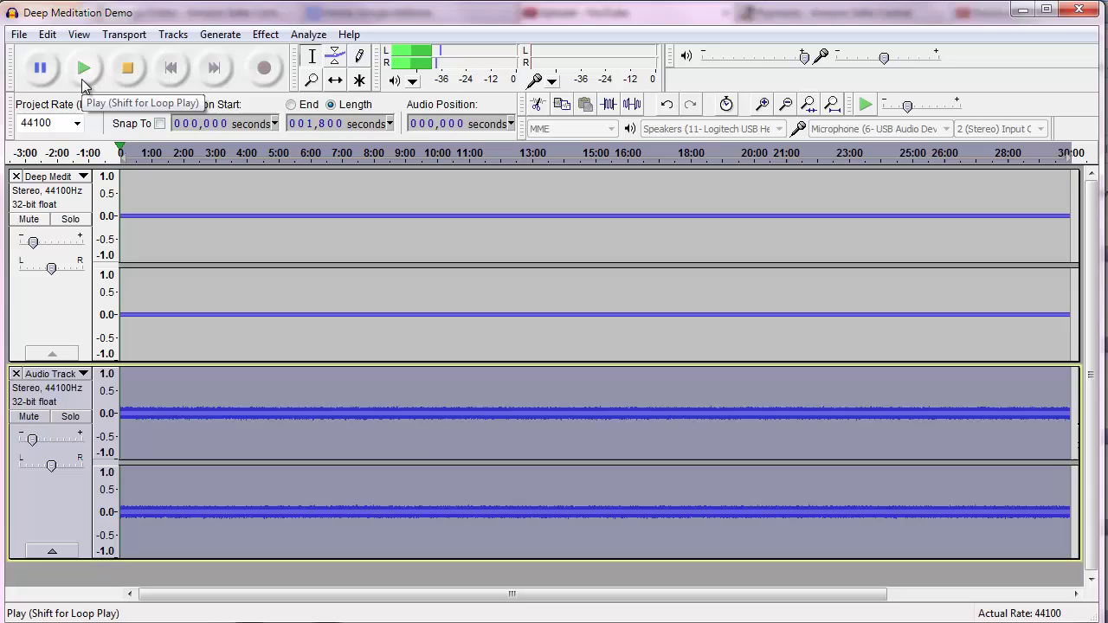
{"action": "left_click_drag", "start_coordinate": [31, 241], "coordinate": [32, 242]}
{"action": "mouse_move", "coordinate": [33, 442]}
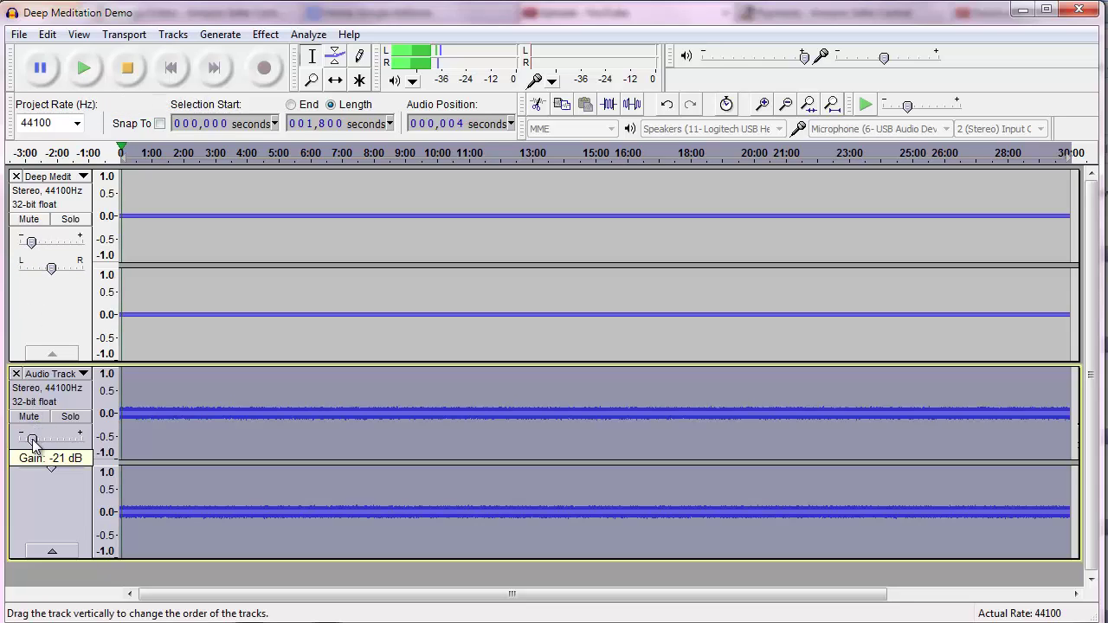
{"action": "left_click_drag", "start_coordinate": [33, 442], "coordinate": [34, 440]}
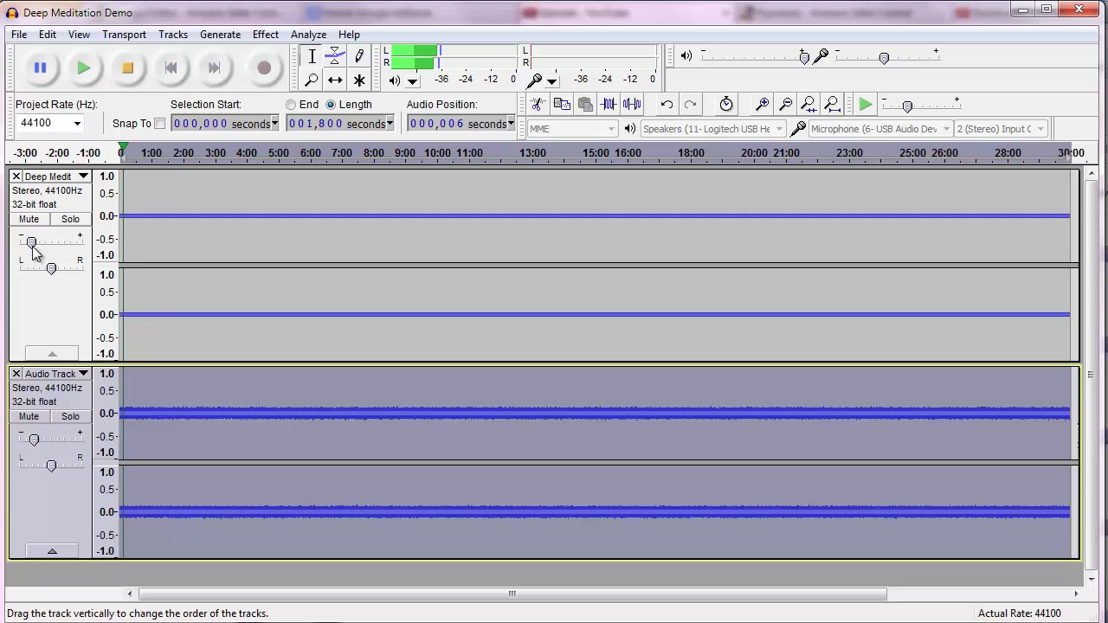
Step: Stop playback and browse the audio import dialog to the Desktop's Self-Hypnosis Course folder, enlarged
{"action": "left_click", "coordinate": [130, 70]}
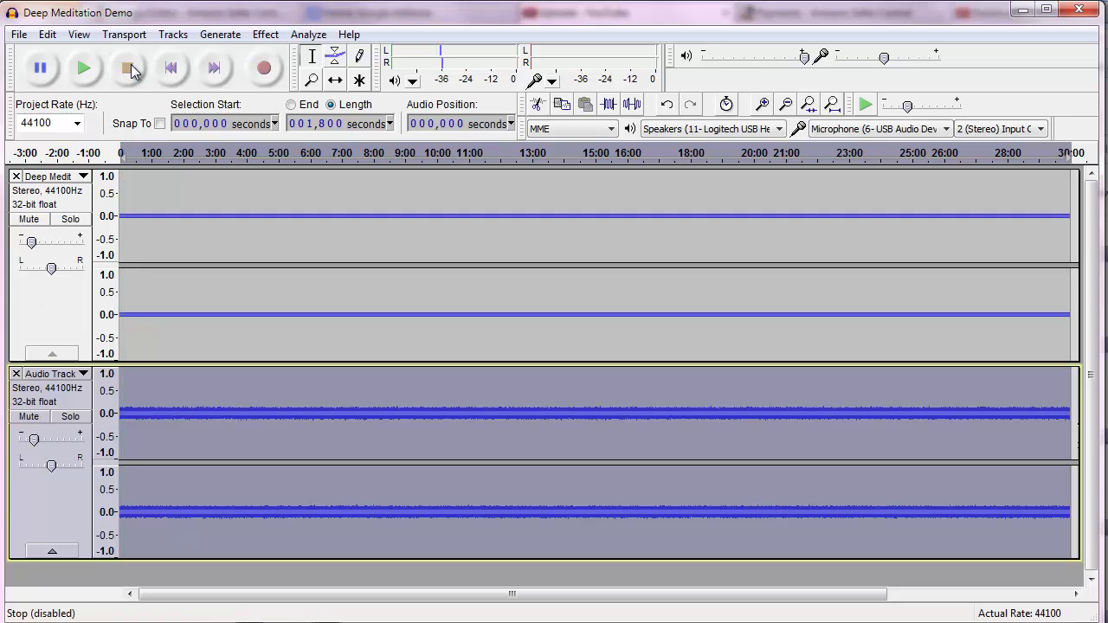
{"action": "left_click", "coordinate": [15, 38]}
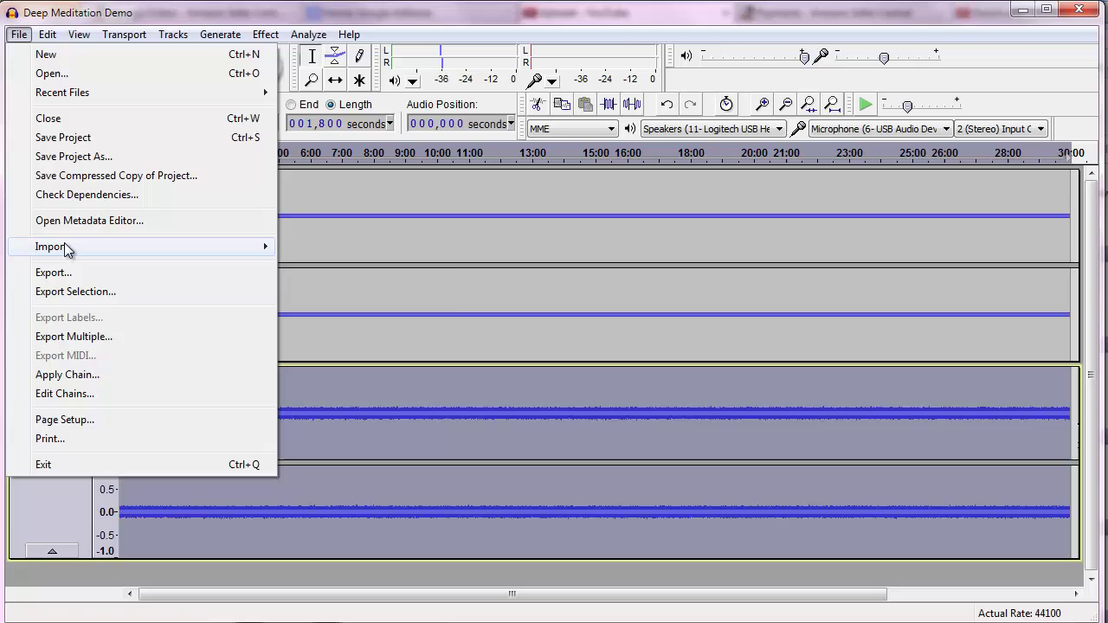
{"action": "mouse_move", "coordinate": [64, 245]}
{"action": "left_click", "coordinate": [308, 246]}
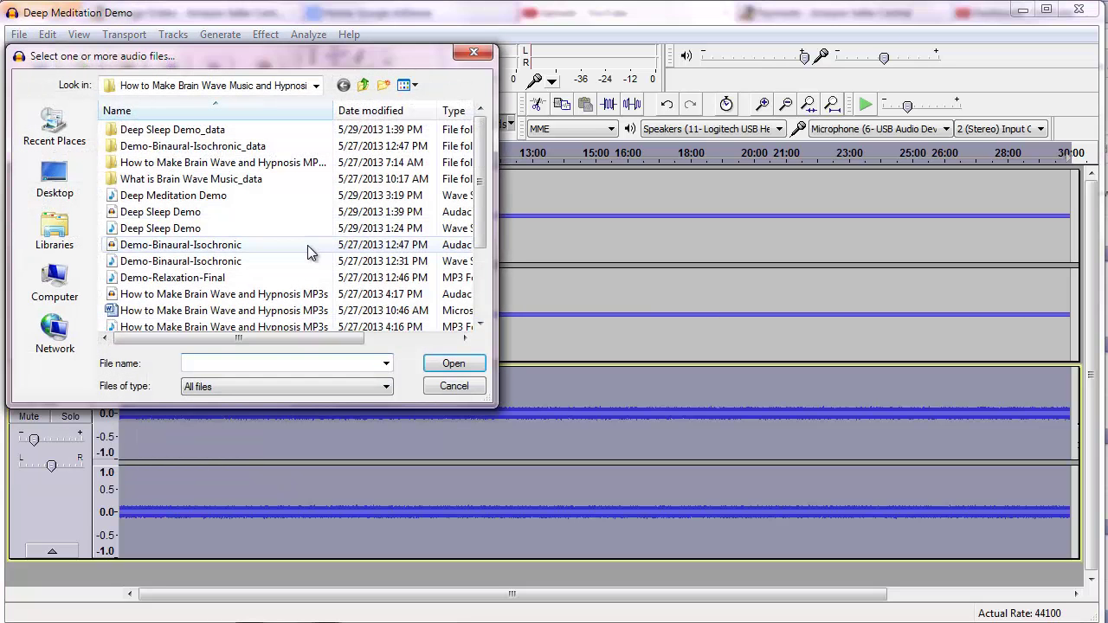
{"action": "left_click", "coordinate": [366, 85]}
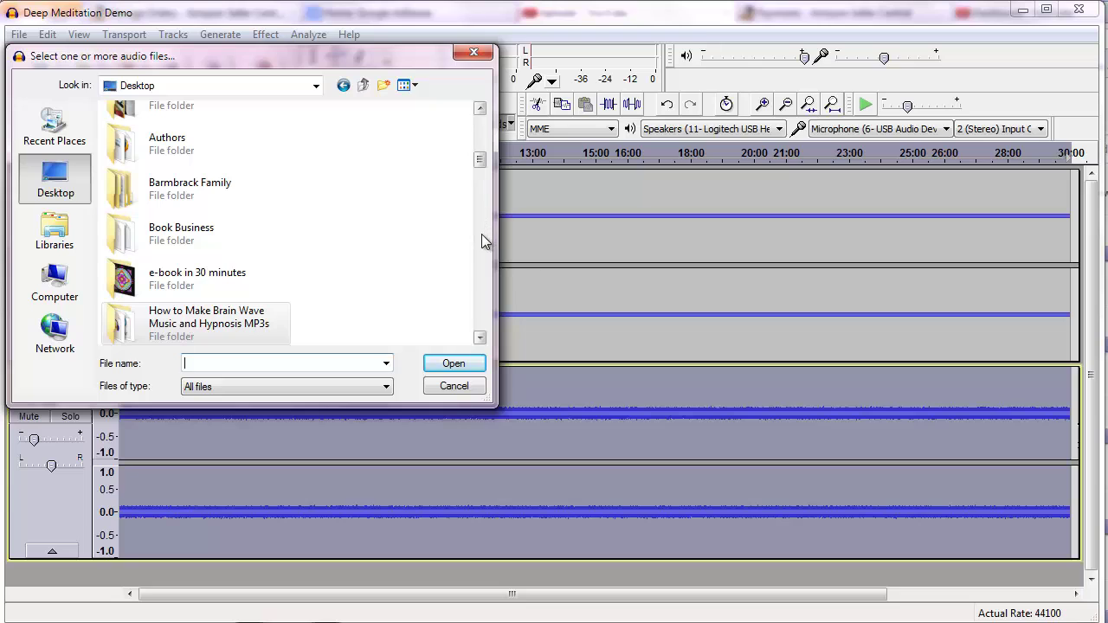
{"action": "scroll", "coordinate": [481, 235], "scroll_direction": "down", "scroll_amount": 5}
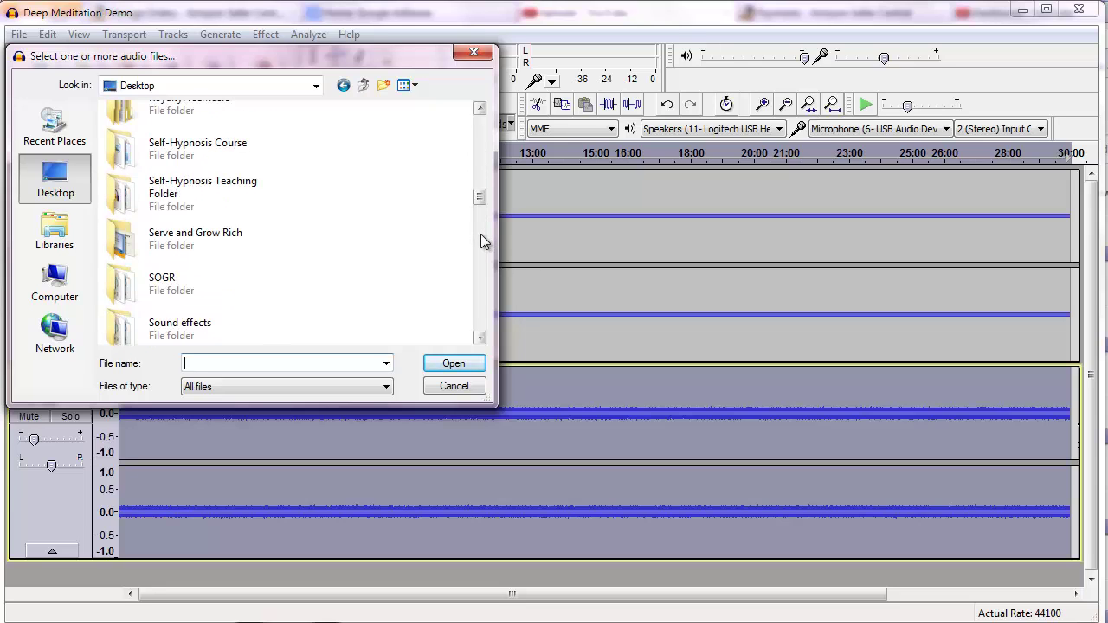
{"action": "double_click", "coordinate": [166, 151]}
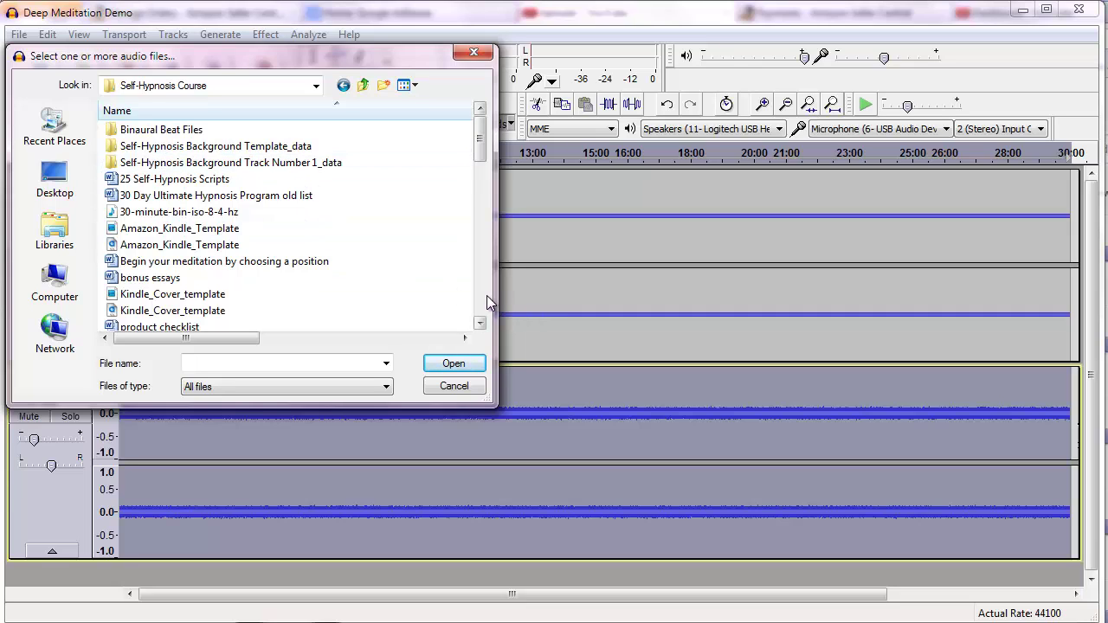
{"action": "scroll", "coordinate": [482, 296], "scroll_direction": "down", "scroll_amount": 10}
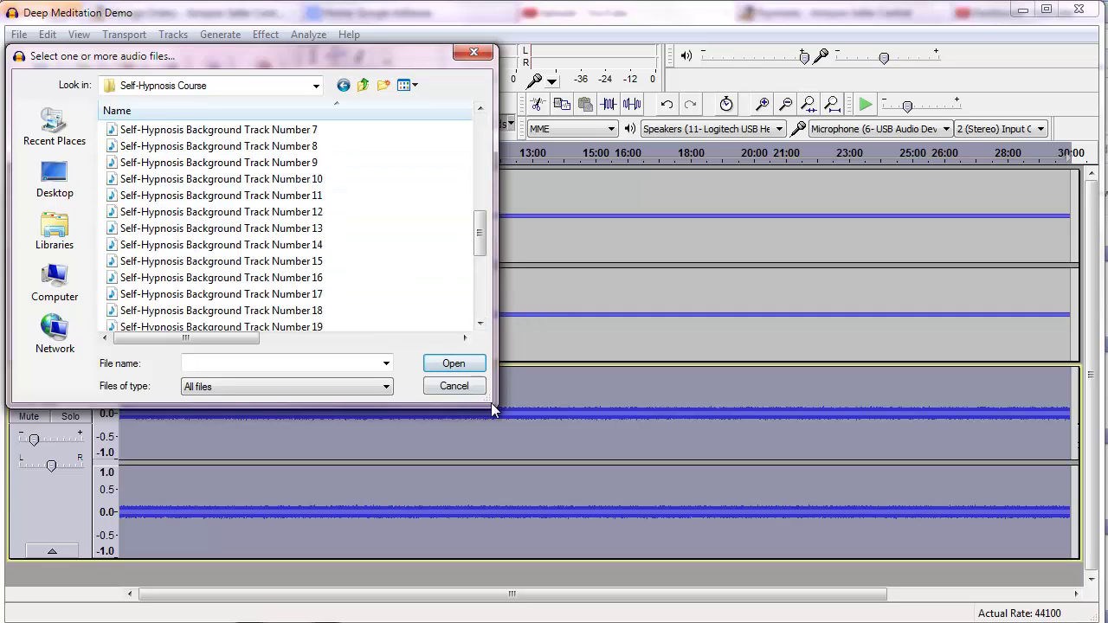
{"action": "left_click_drag", "start_coordinate": [490, 398], "coordinate": [844, 537]}
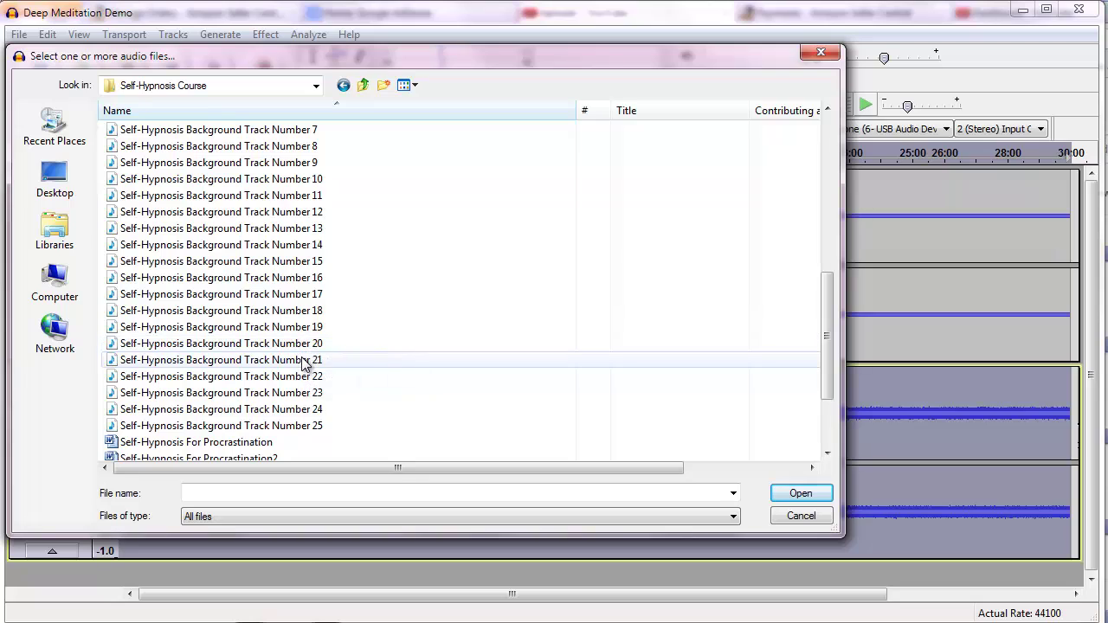
{"action": "mouse_move", "coordinate": [304, 364]}
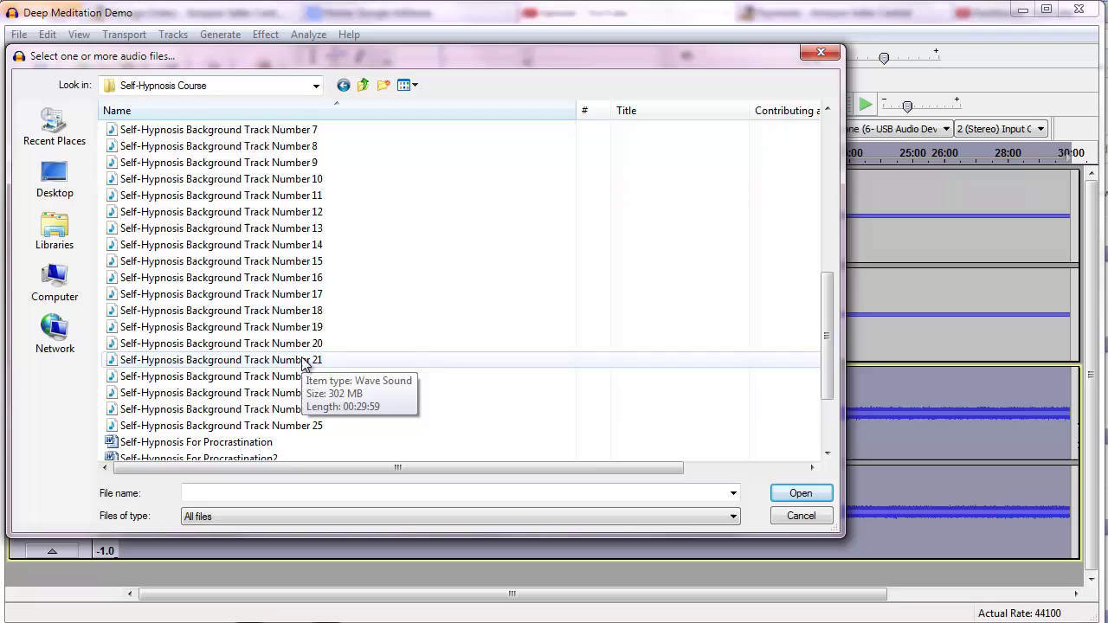
Step: Import Self-Hypnosis Background Track Number 21.wav as a third stereo track
{"action": "double_click", "coordinate": [304, 360]}
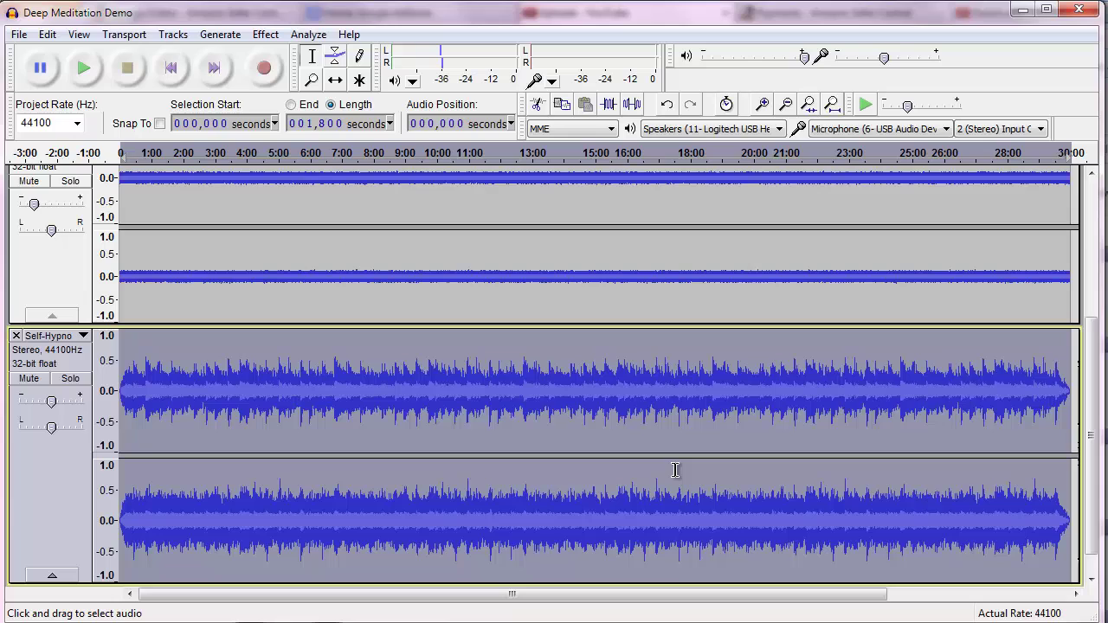
Step: Preview the three-track mix from about 2:18, then fit all tracks to the window height
{"action": "left_click", "coordinate": [192, 152]}
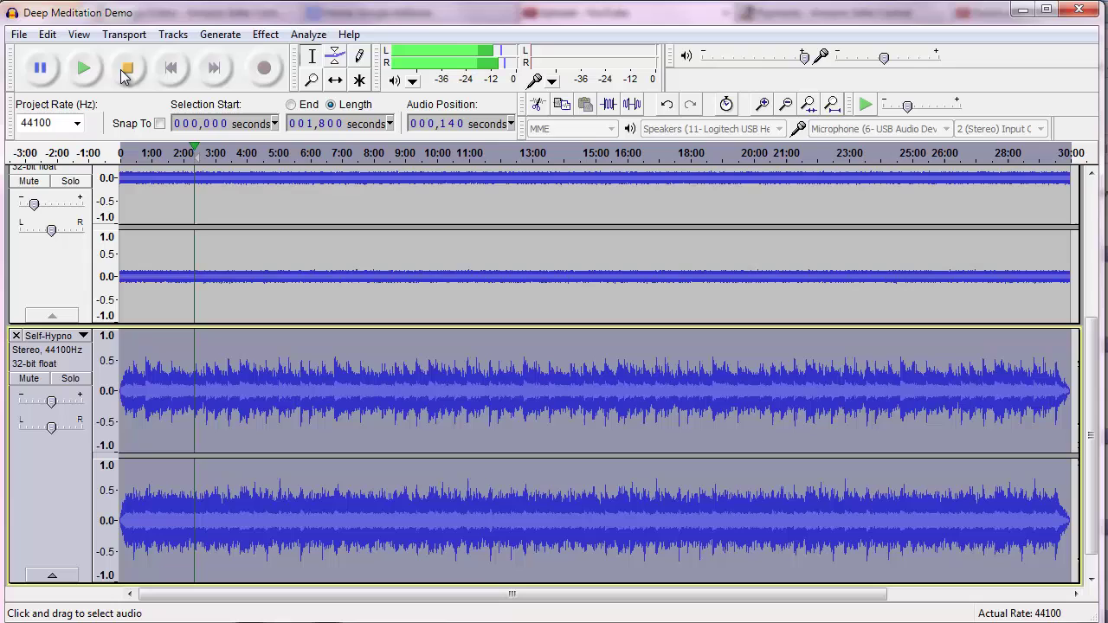
{"action": "left_click", "coordinate": [126, 72]}
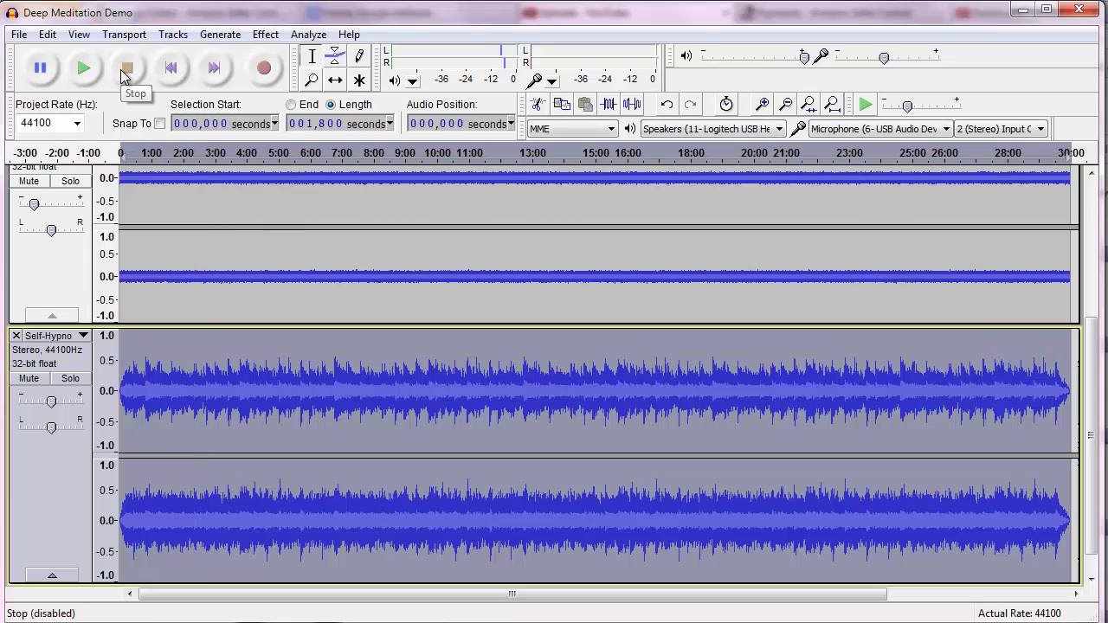
{"action": "left_click", "coordinate": [78, 34]}
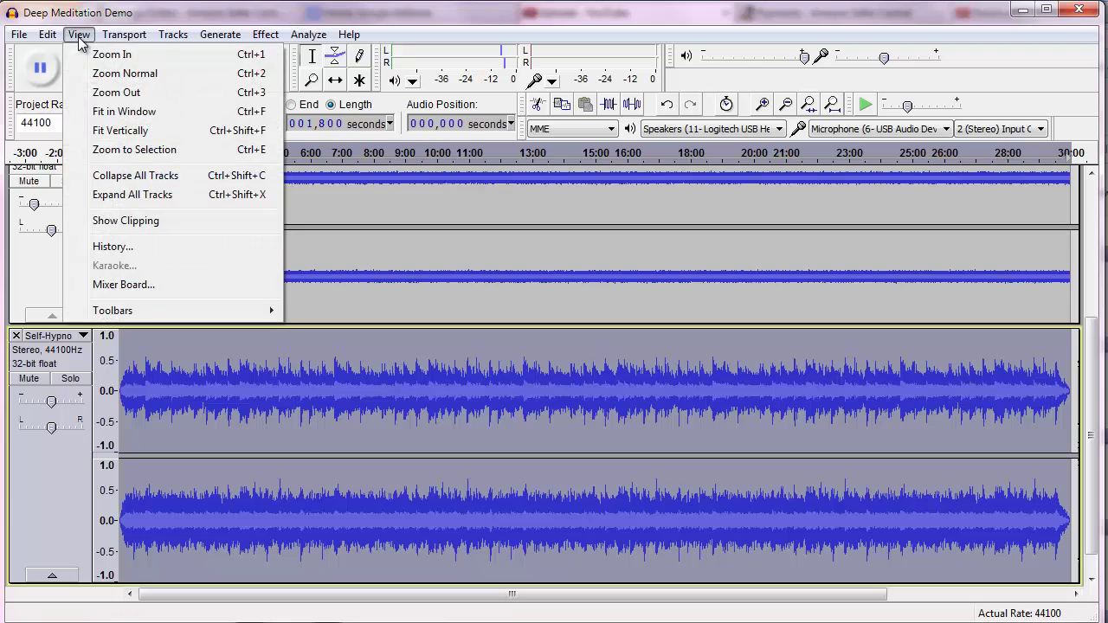
{"action": "left_click", "coordinate": [99, 131]}
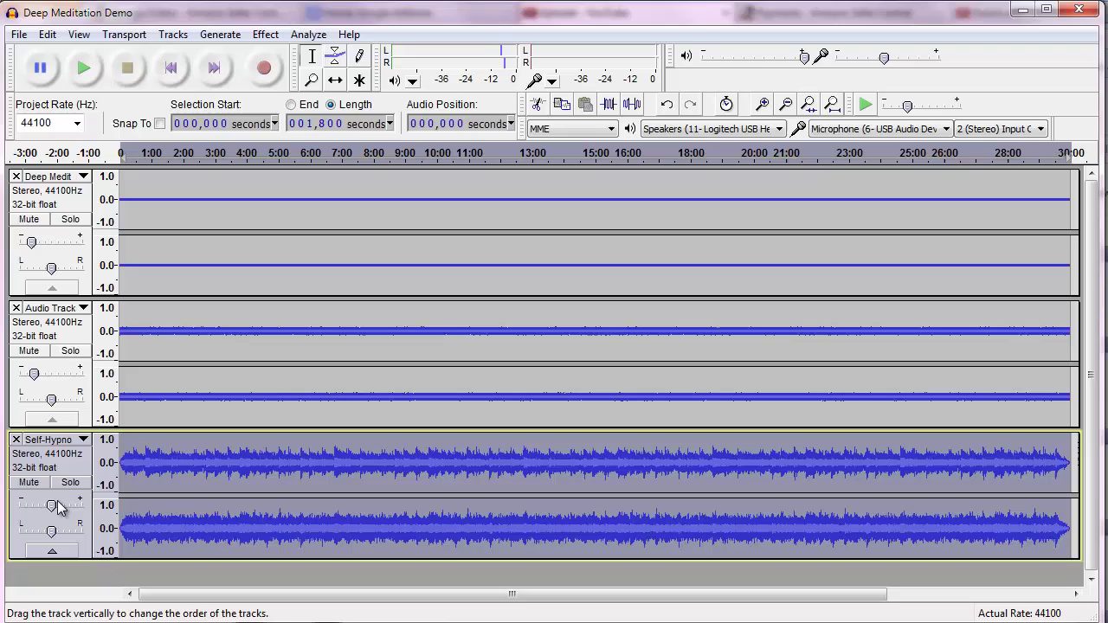
Step: Lower the Self-Hypno music track's gain to -14 dB while previewing the mix
{"action": "left_click_drag", "start_coordinate": [50, 506], "coordinate": [39, 511]}
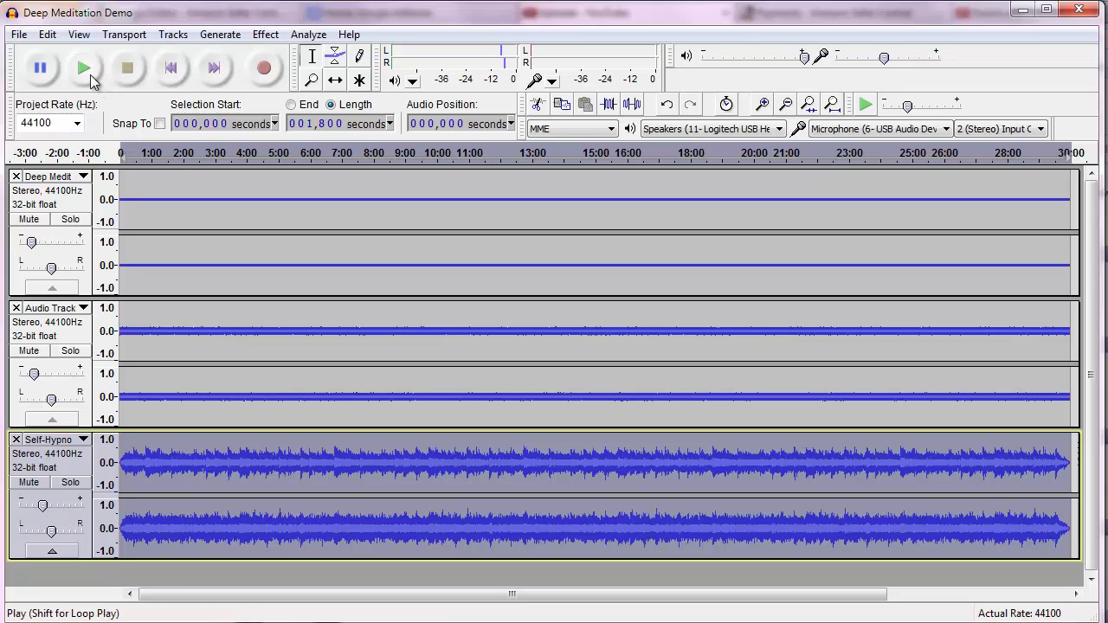
{"action": "left_click", "coordinate": [173, 154]}
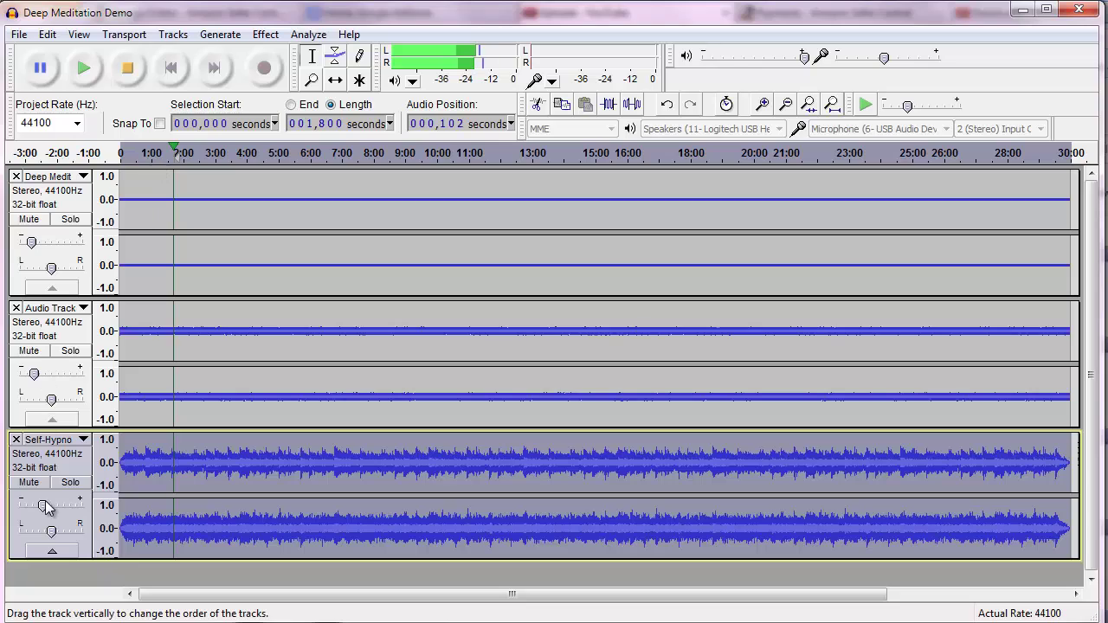
{"action": "left_click_drag", "start_coordinate": [46, 506], "coordinate": [37, 511]}
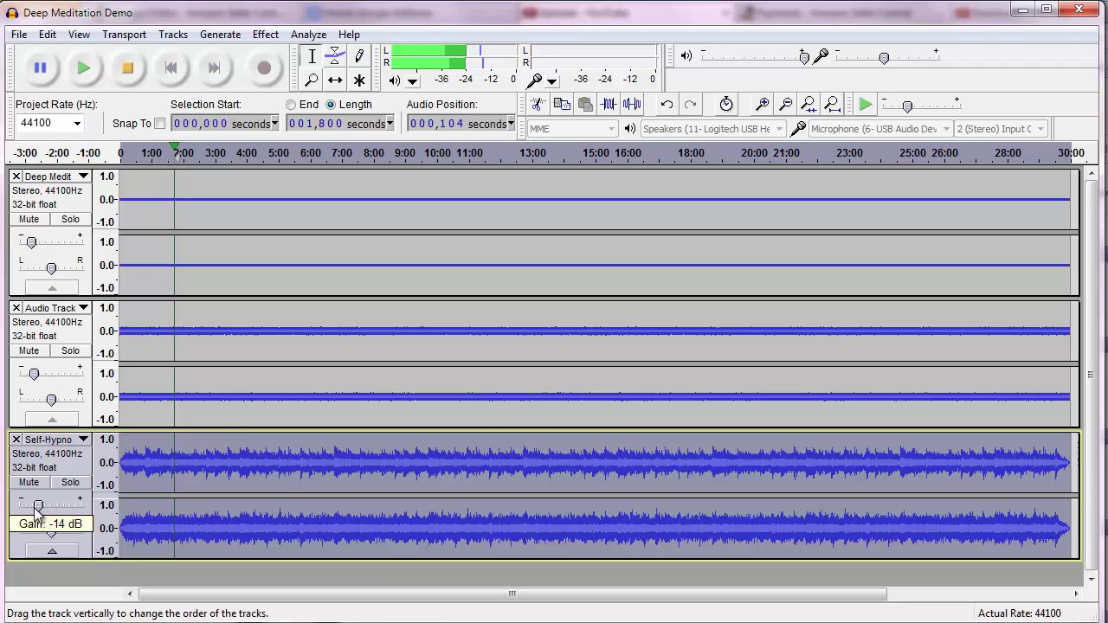
{"action": "left_click", "coordinate": [133, 70]}
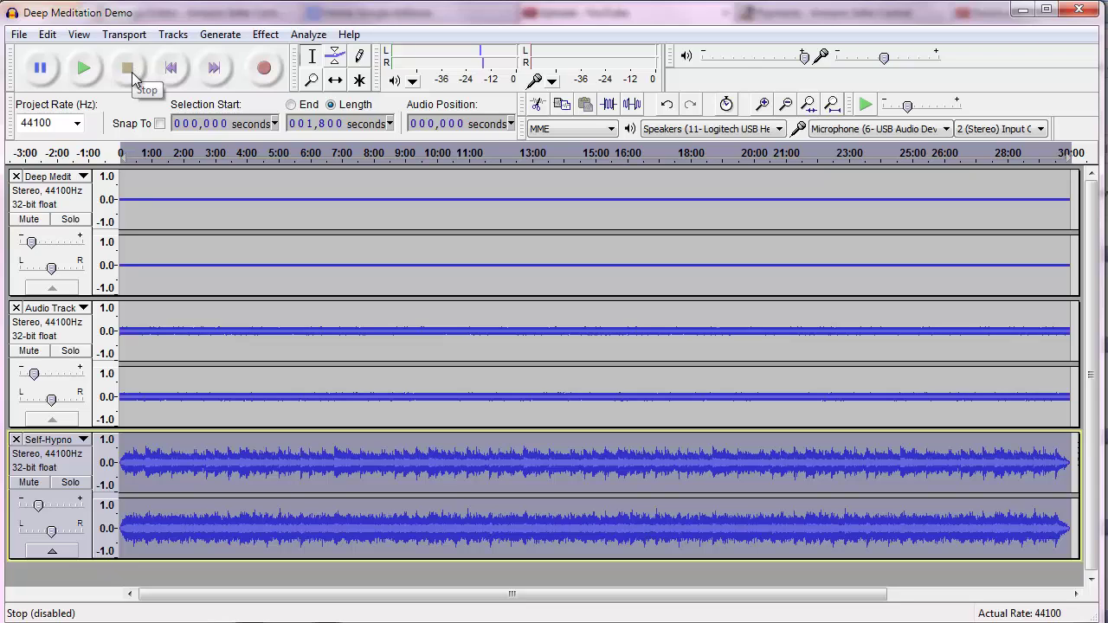
Step: Zoom in and apply a Fade In to the first 5 seconds of the beat and noise tracks
{"action": "left_click", "coordinate": [758, 104]}
{"action": "left_click", "coordinate": [759, 104]}
{"action": "left_click", "coordinate": [758, 105]}
{"action": "left_click_drag", "start_coordinate": [560, 598], "coordinate": [154, 598]}
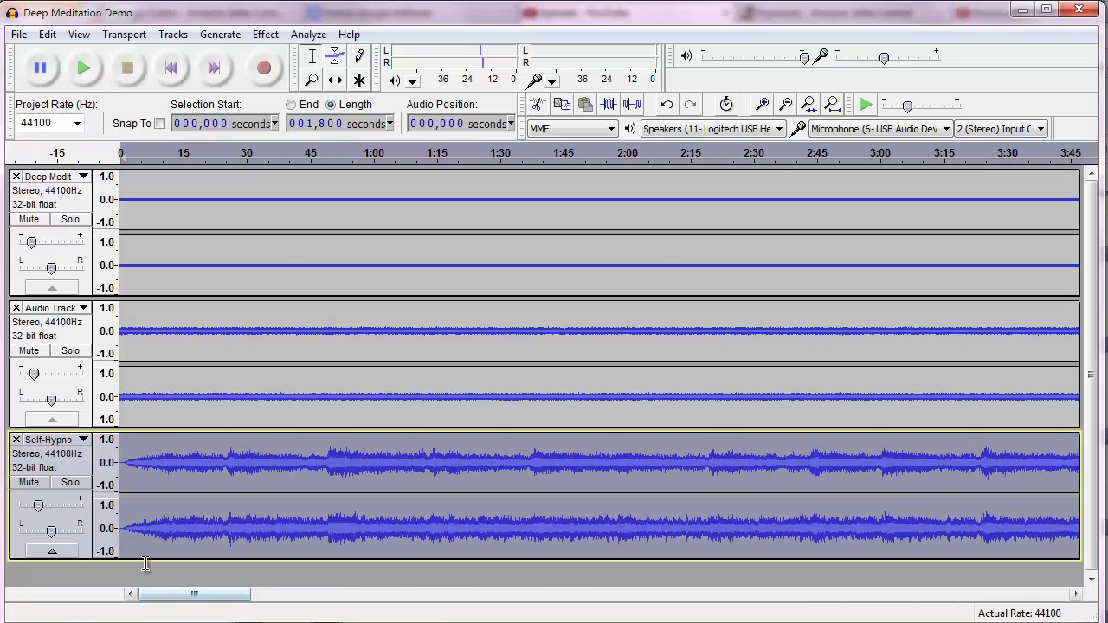
{"action": "left_click", "coordinate": [141, 415]}
{"action": "left_click", "coordinate": [142, 254]}
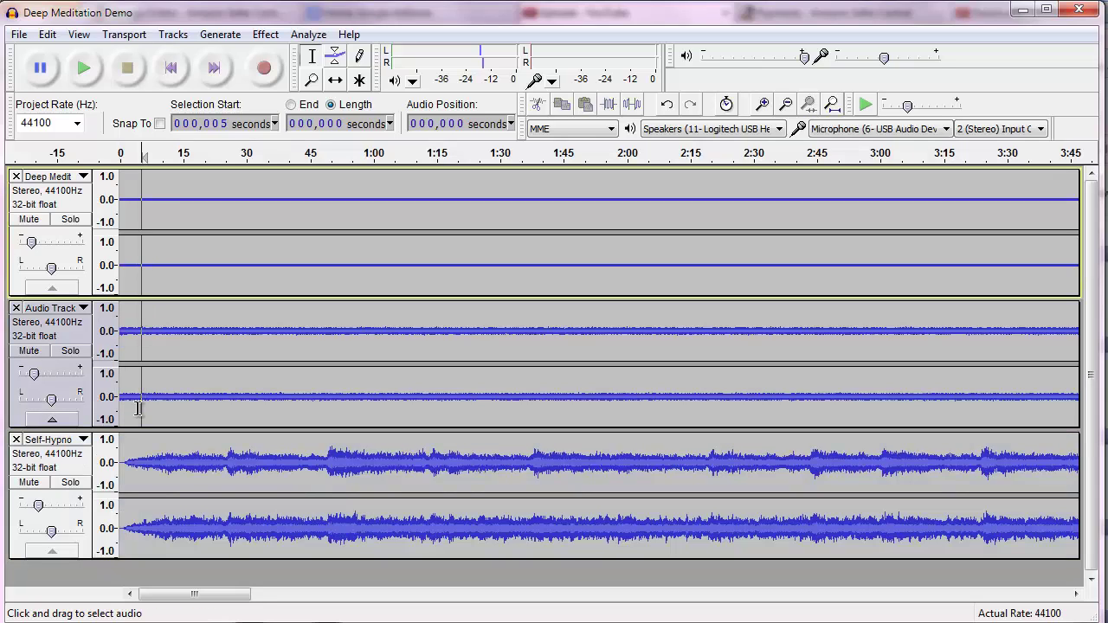
{"action": "left_click_drag", "start_coordinate": [152, 353], "coordinate": [122, 353]}
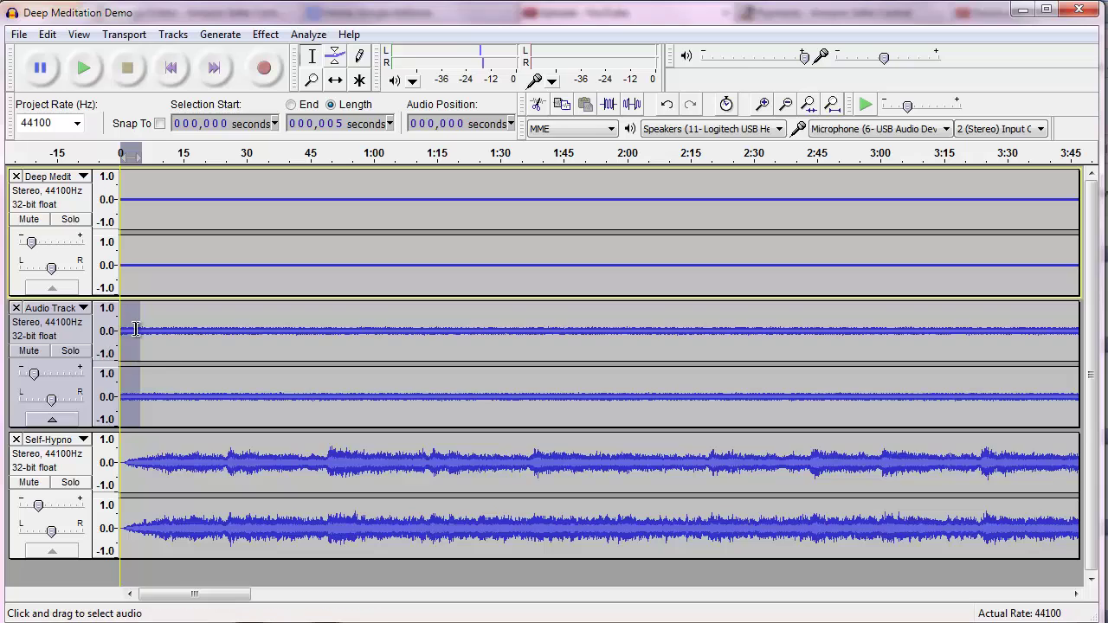
{"action": "left_click_drag", "start_coordinate": [136, 177], "coordinate": [120, 361]}
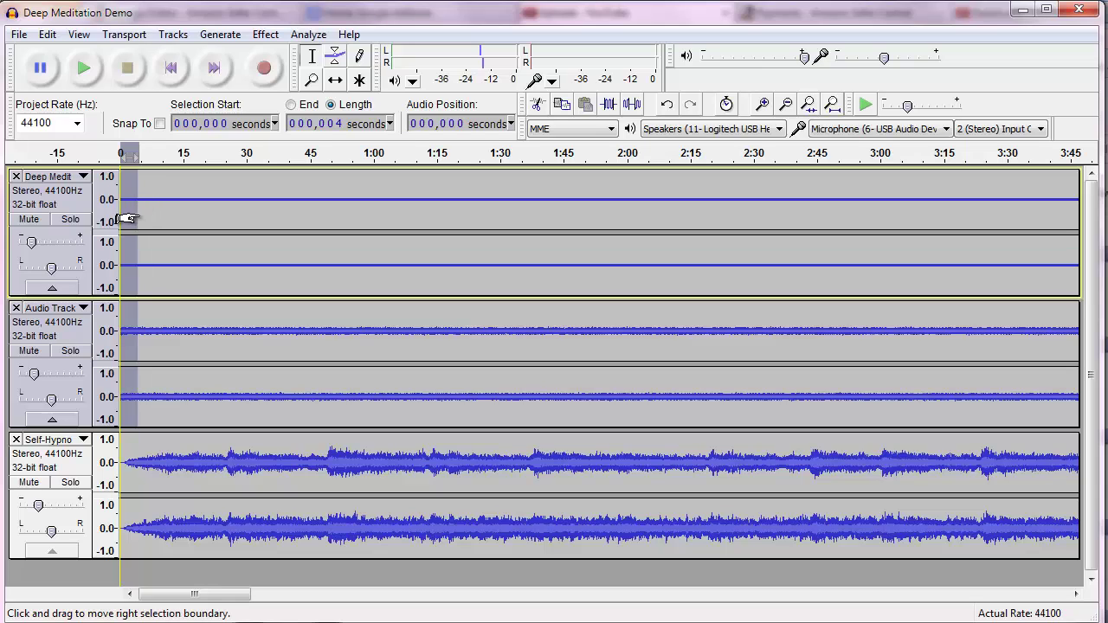
{"action": "left_click_drag", "start_coordinate": [130, 218], "coordinate": [137, 218]}
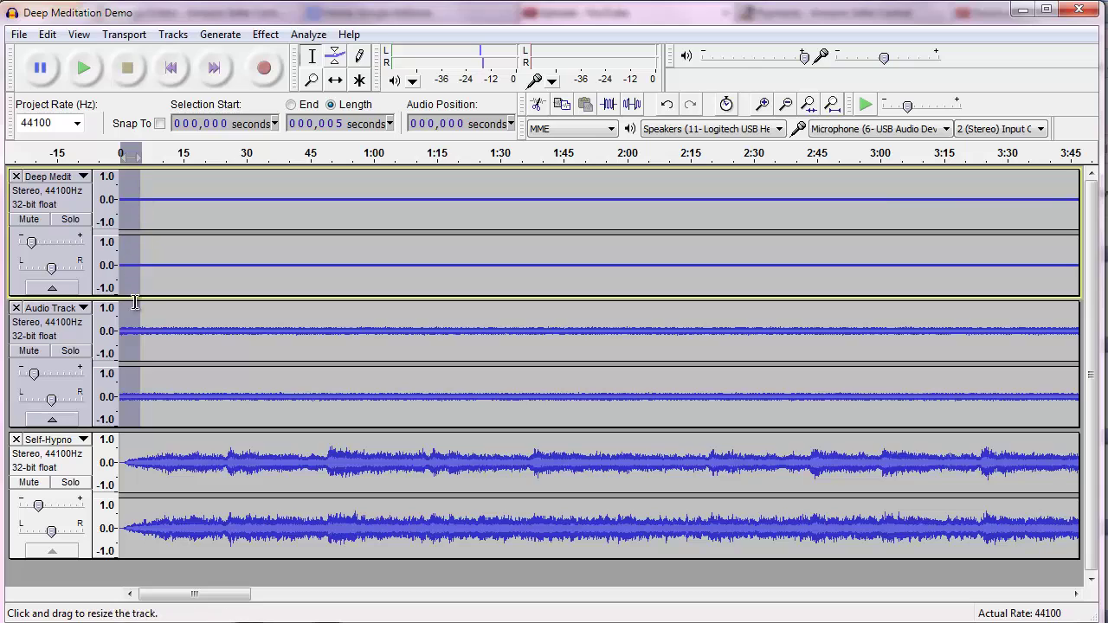
{"action": "left_click", "coordinate": [264, 35]}
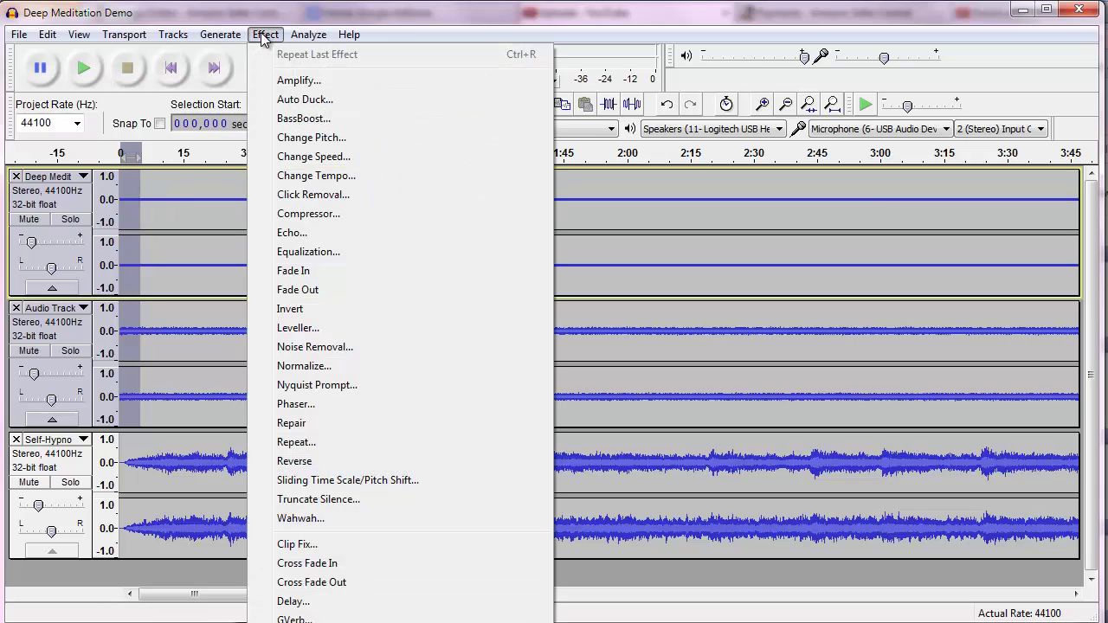
{"action": "left_click", "coordinate": [296, 272]}
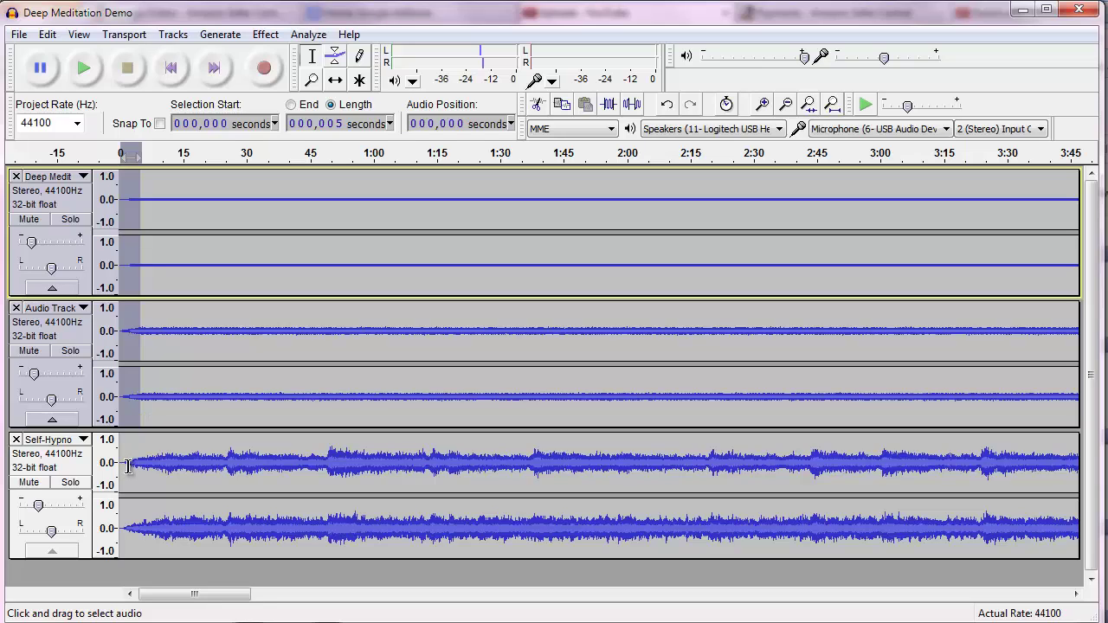
Step: Apply a Fade Out to both tracks from 1794 s to the 30:00 end, and play the ending
{"action": "left_click_drag", "start_coordinate": [193, 595], "coordinate": [1078, 601]}
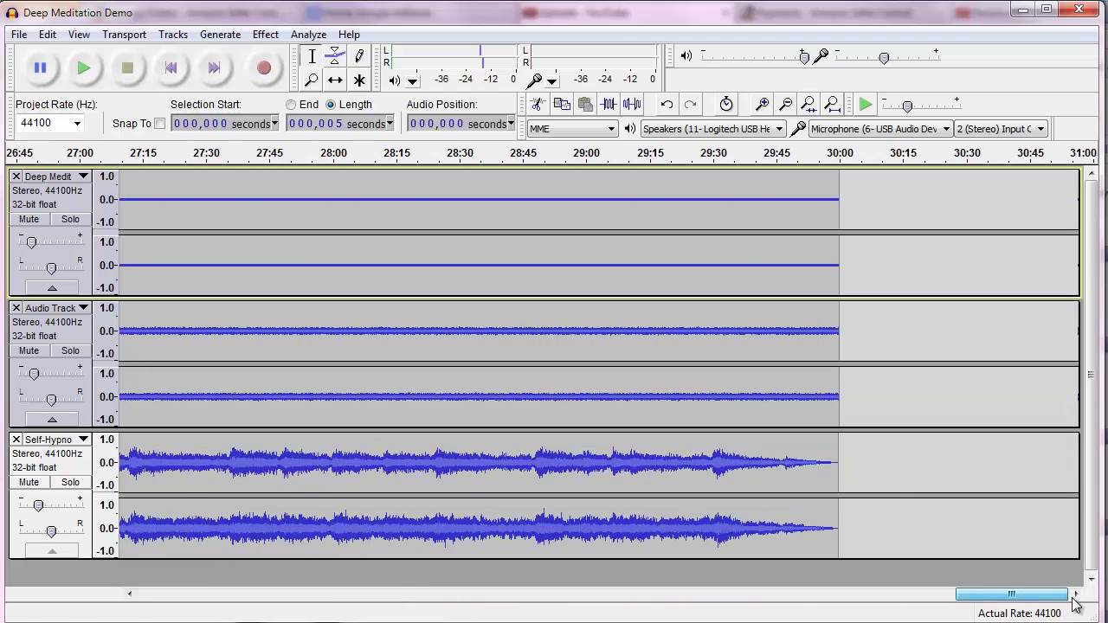
{"action": "left_click", "coordinate": [840, 405]}
{"action": "left_click_drag", "start_coordinate": [835, 310], "coordinate": [816, 265]}
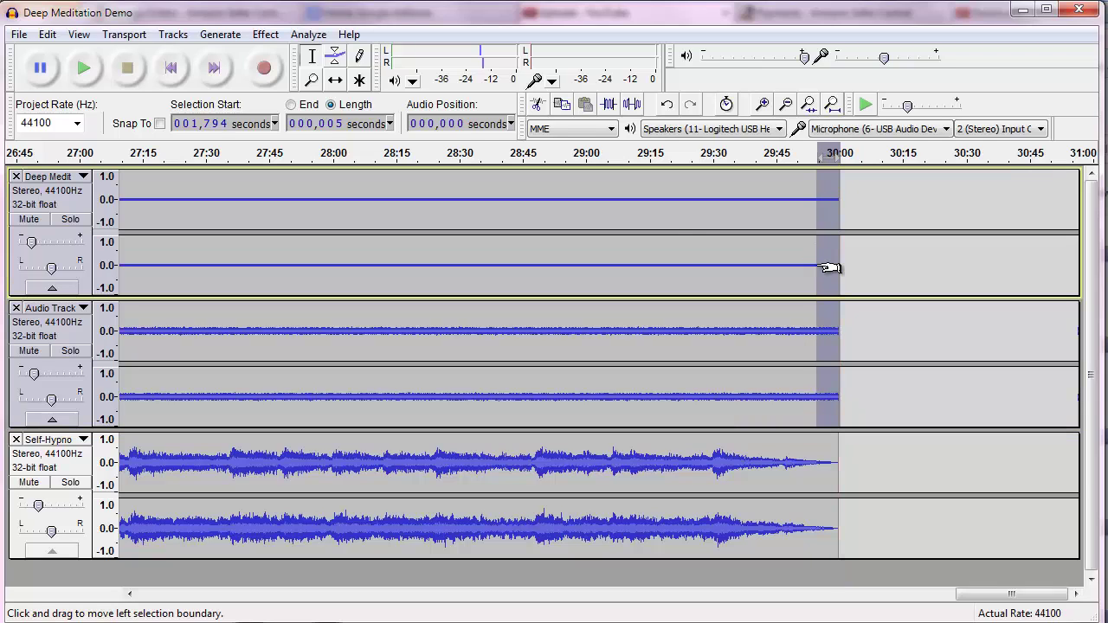
{"action": "left_click", "coordinate": [265, 34]}
{"action": "left_click", "coordinate": [330, 293]}
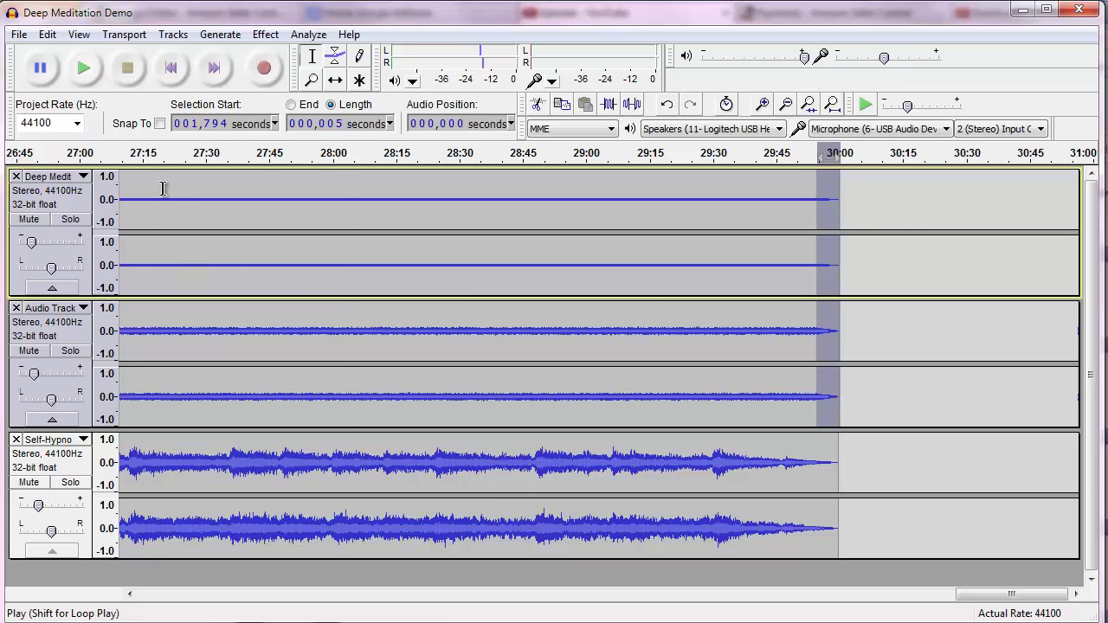
{"action": "left_click", "coordinate": [84, 68]}
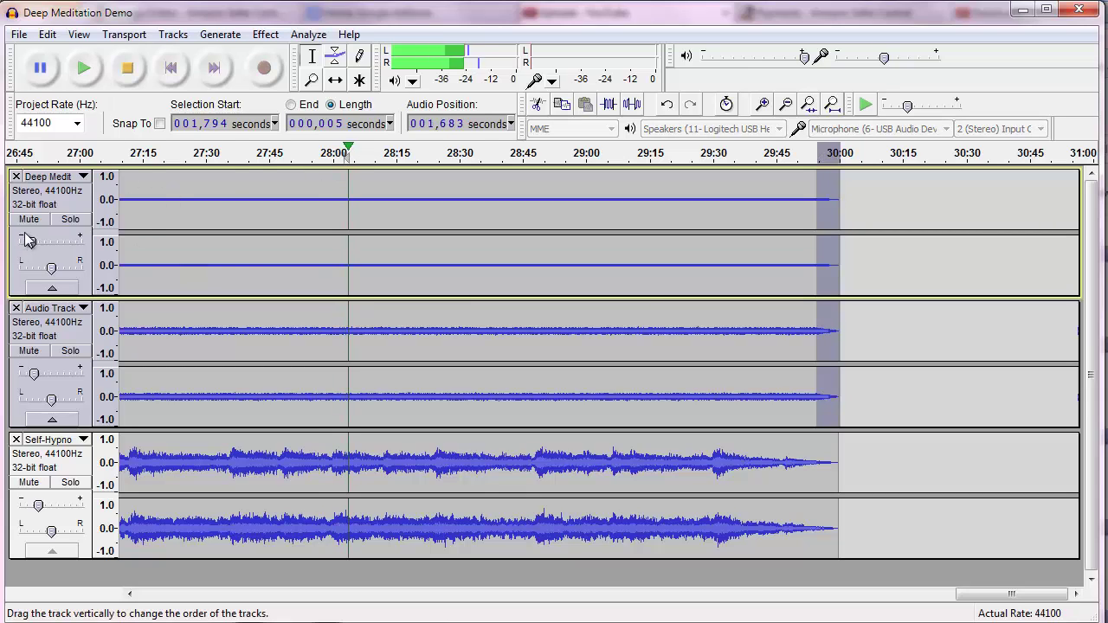
{"action": "left_click", "coordinate": [126, 69]}
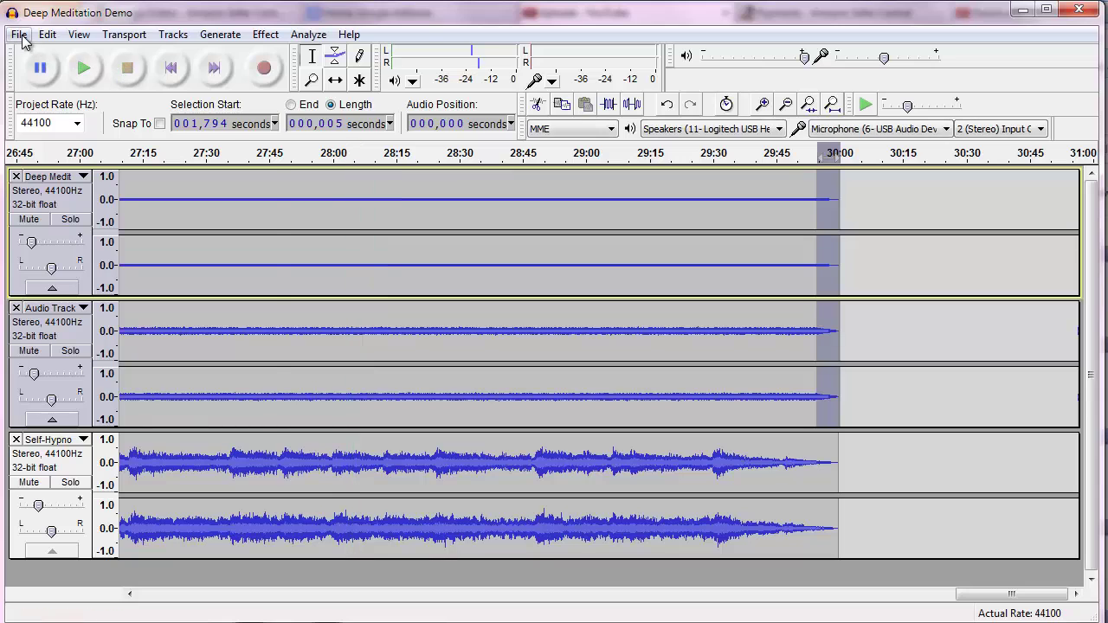
Step: Export the mix as an MP3 file named Deep Meditation Demo
{"action": "left_click", "coordinate": [19, 35]}
{"action": "left_click", "coordinate": [73, 275]}
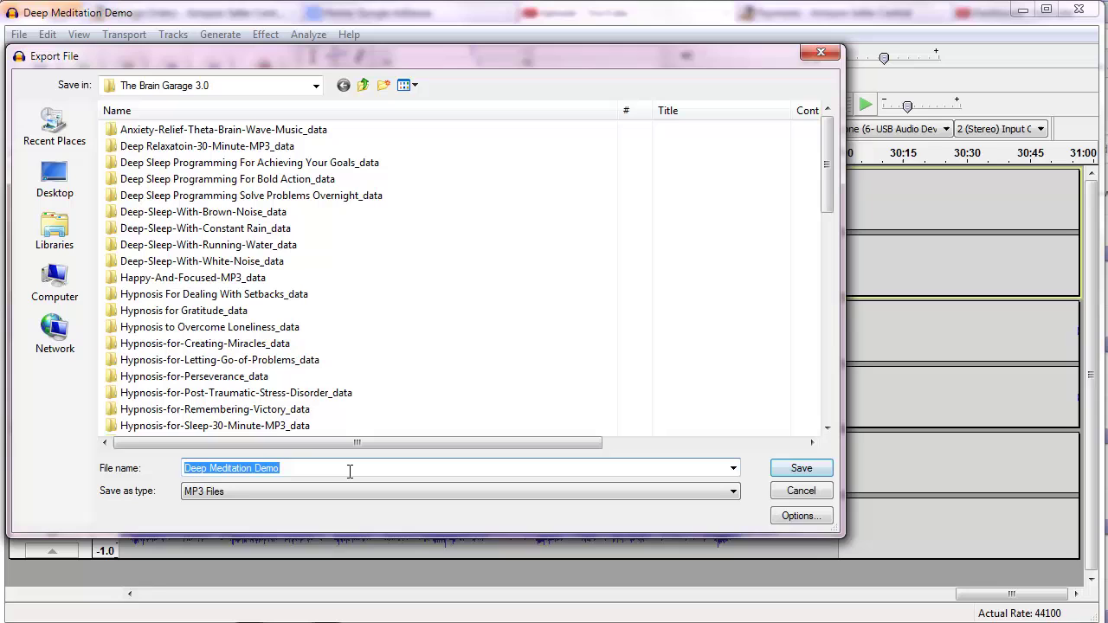
{"action": "left_click", "coordinate": [797, 468]}
Step: Set Track Title and Album Title to Deep Meditation Demo and start the export
{"action": "left_click", "coordinate": [763, 377]}
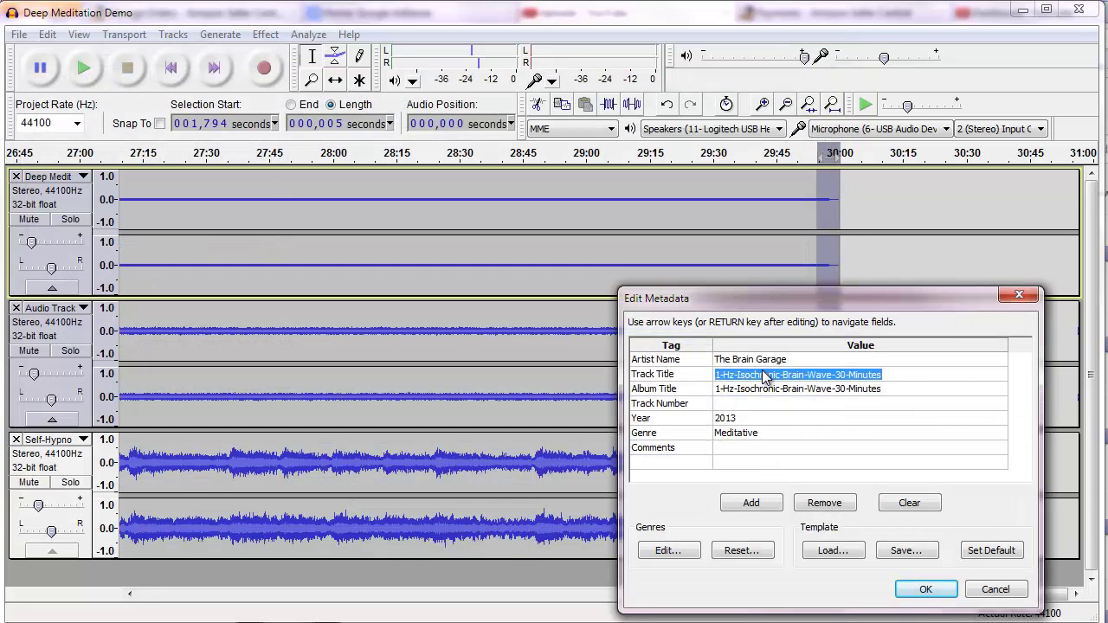
{"action": "type", "text": "Deep Meditation Demo"}
{"action": "left_click", "coordinate": [766, 391]}
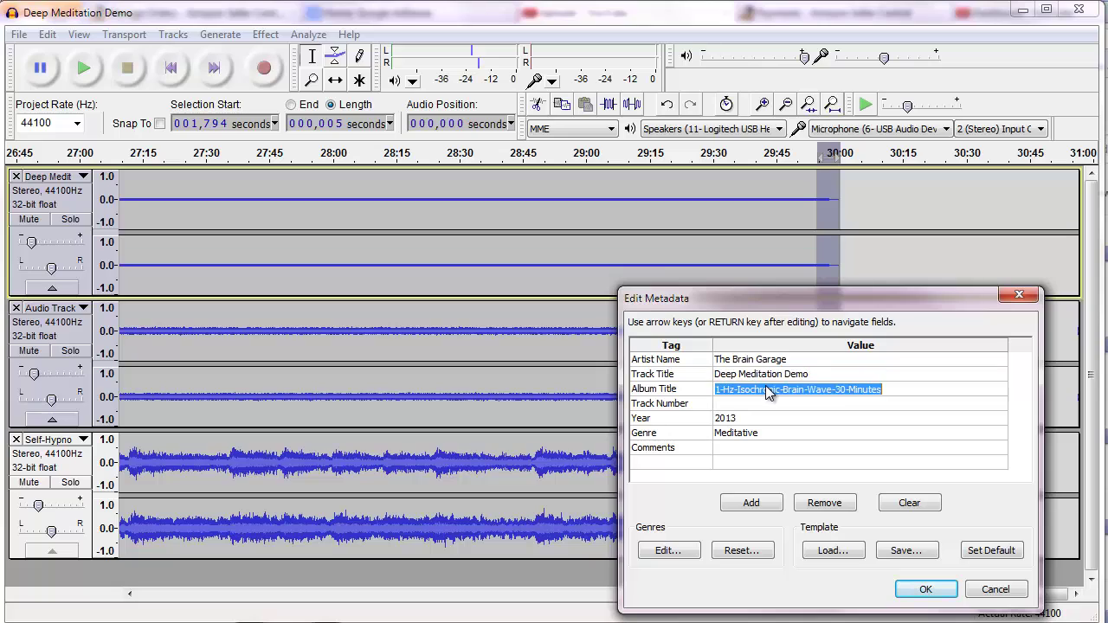
{"action": "type", "text": "Deep Meditation Demo"}
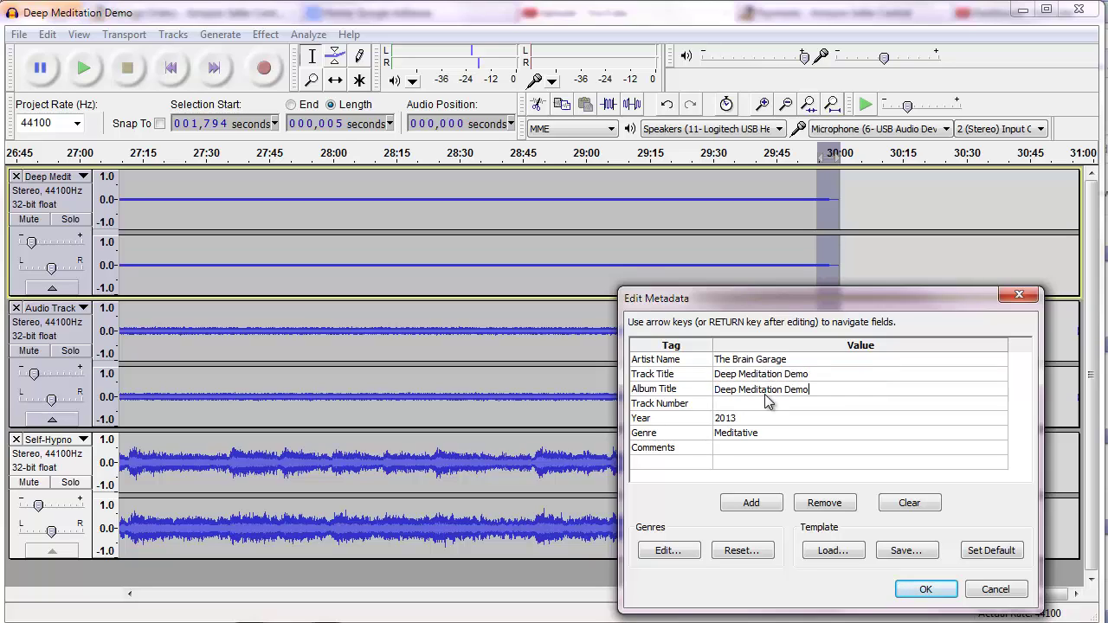
{"action": "left_click", "coordinate": [917, 589]}
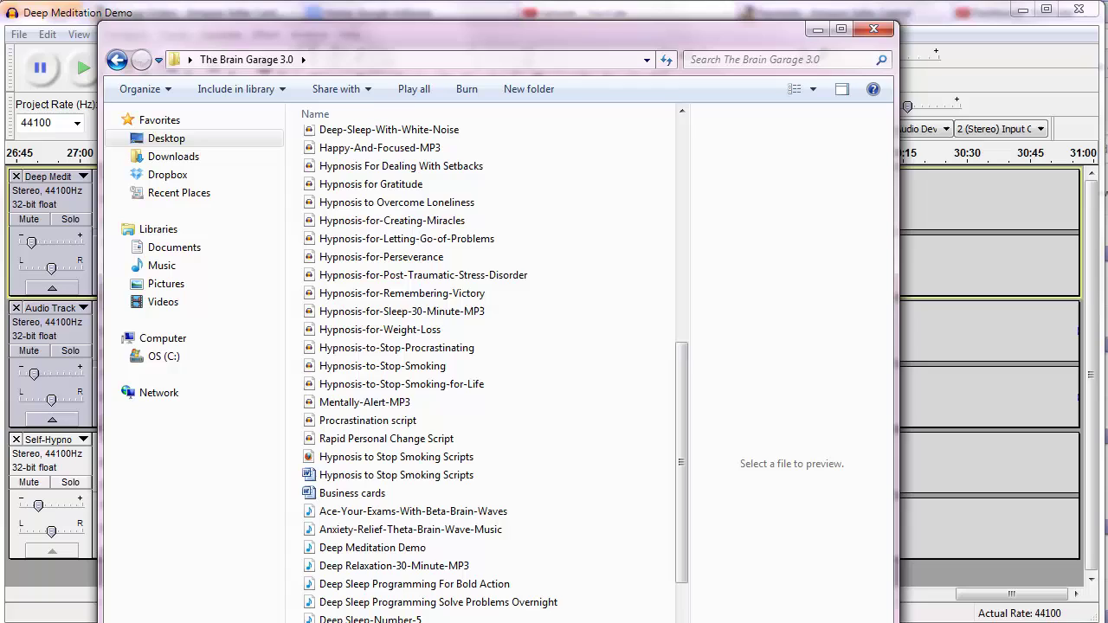
Step: Play the Deep Meditation Demo file in Explorer's preview pane, skip ahead, then pause
{"action": "left_click", "coordinate": [394, 548]}
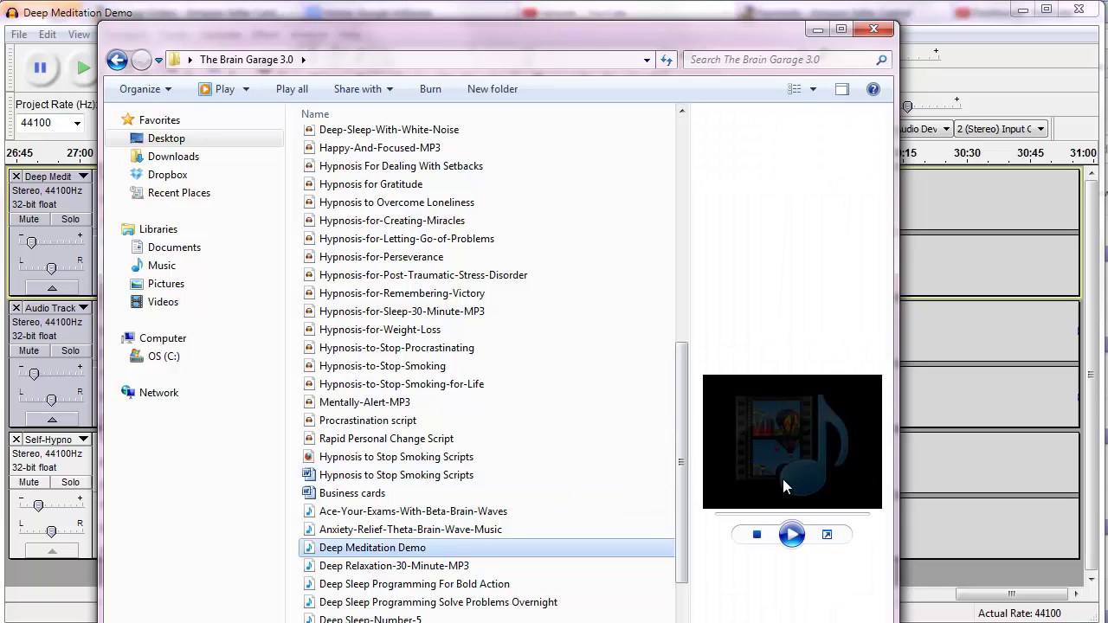
{"action": "left_click", "coordinate": [789, 536]}
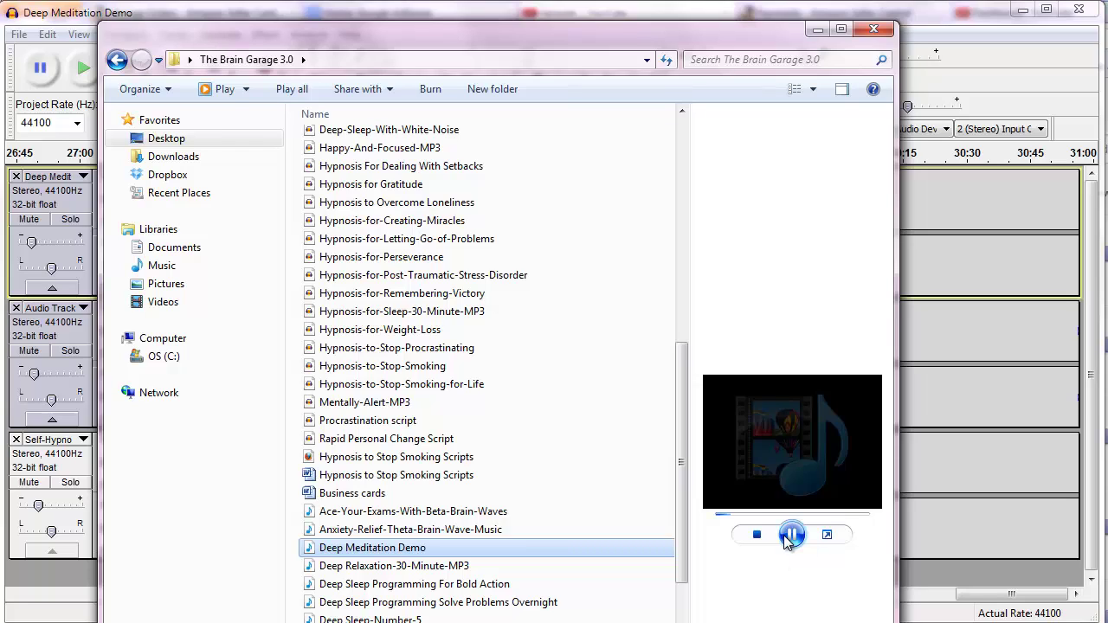
{"action": "left_click", "coordinate": [738, 516]}
{"action": "left_click", "coordinate": [791, 536]}
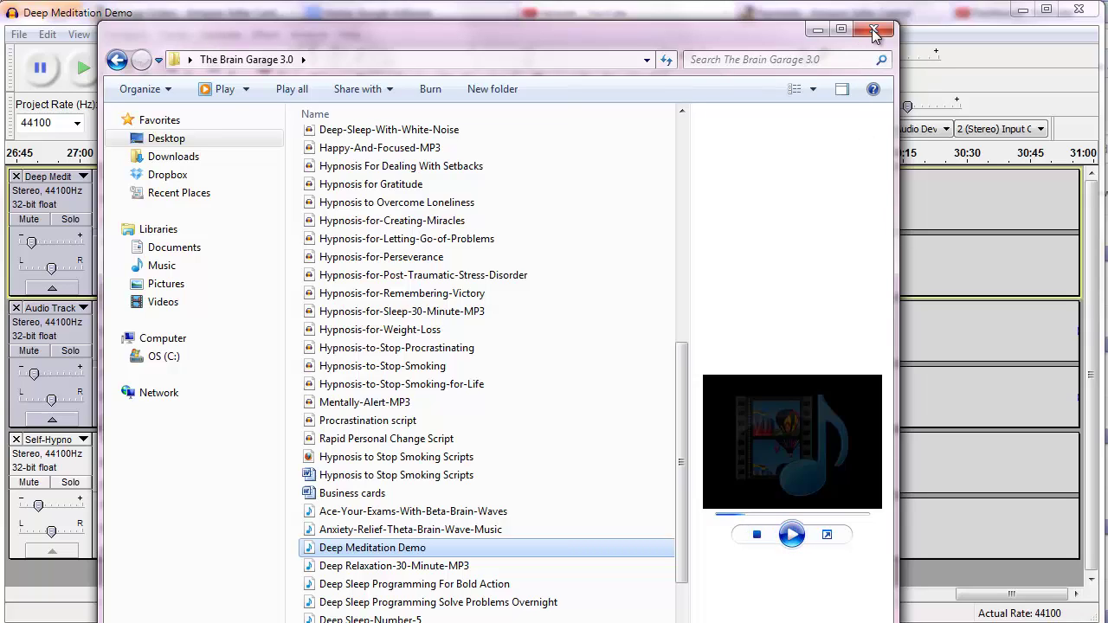